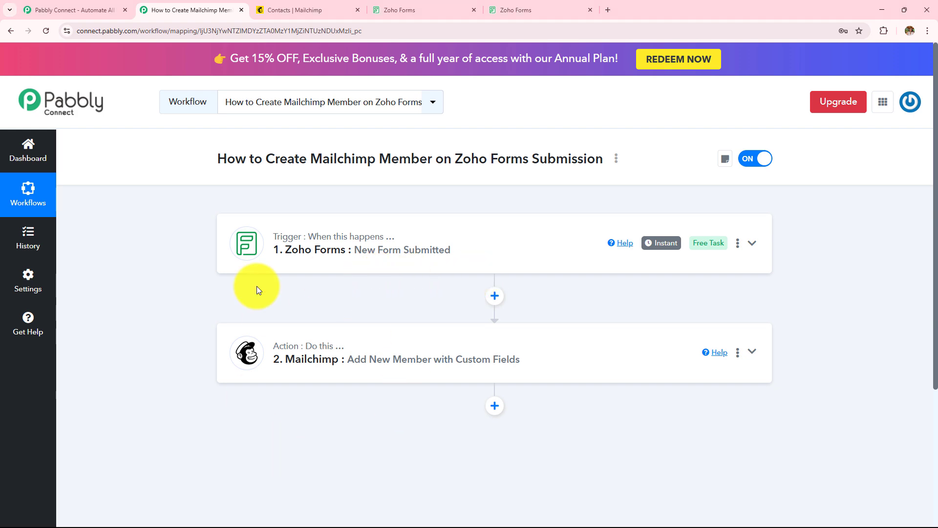
# Look over the current Mailchimp contacts list, then bring up the Zoho Forms Registration Form.
pyautogui.click(300, 10)
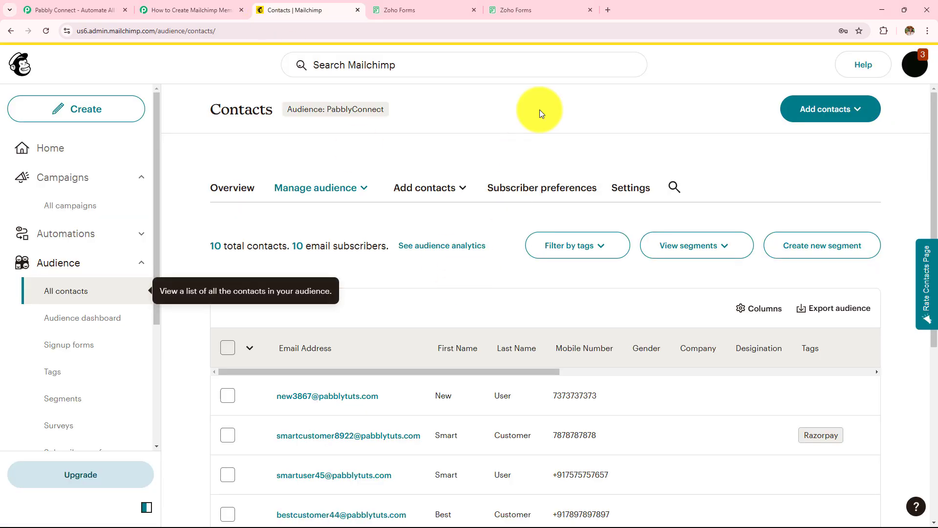
pyautogui.scroll(-2, 540, 110)
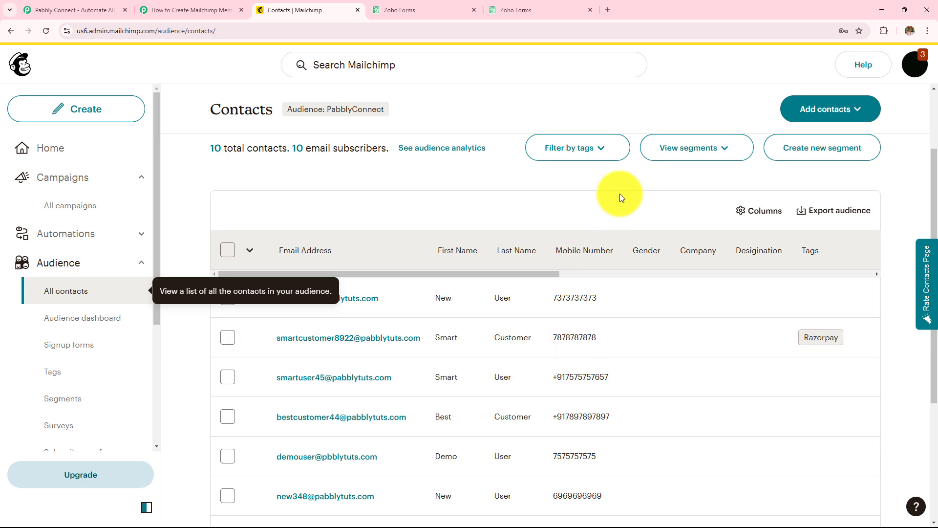
pyautogui.click(512, 11)
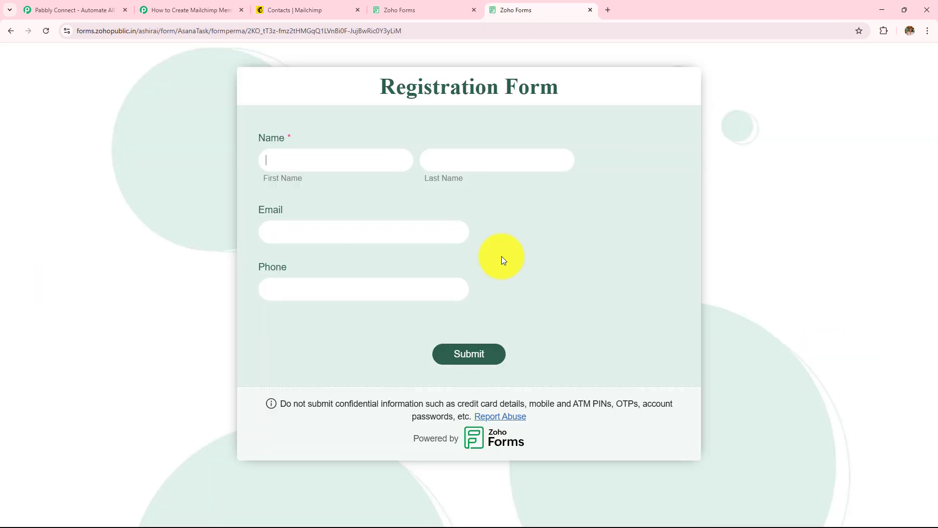
# Submit a test registration as 'Current User' with autofilled email and phone, reaching the thank-you message.
pyautogui.click(327, 163)
pyautogui.write('C')
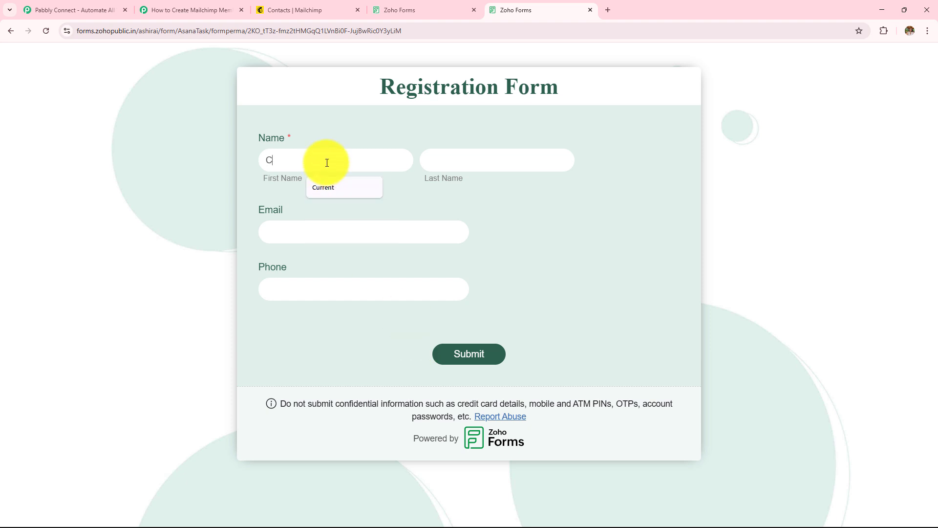
pyautogui.write('urrent')
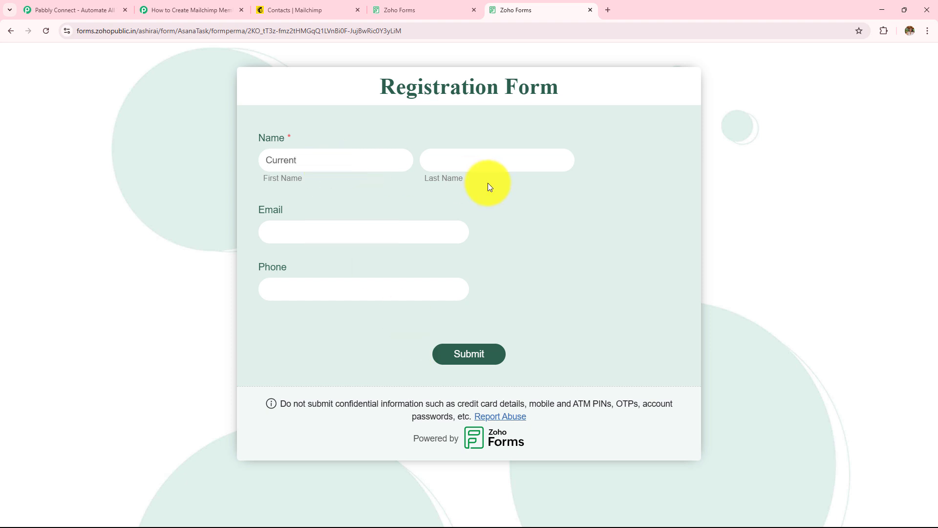
pyautogui.click(489, 167)
pyautogui.write('Use')
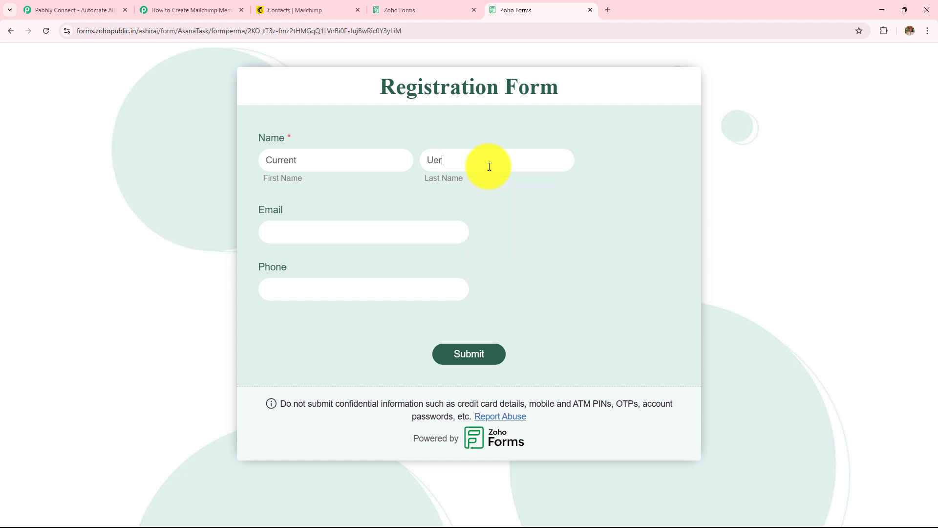
pyautogui.press('BackSpace')
pyautogui.press('BackSpace')
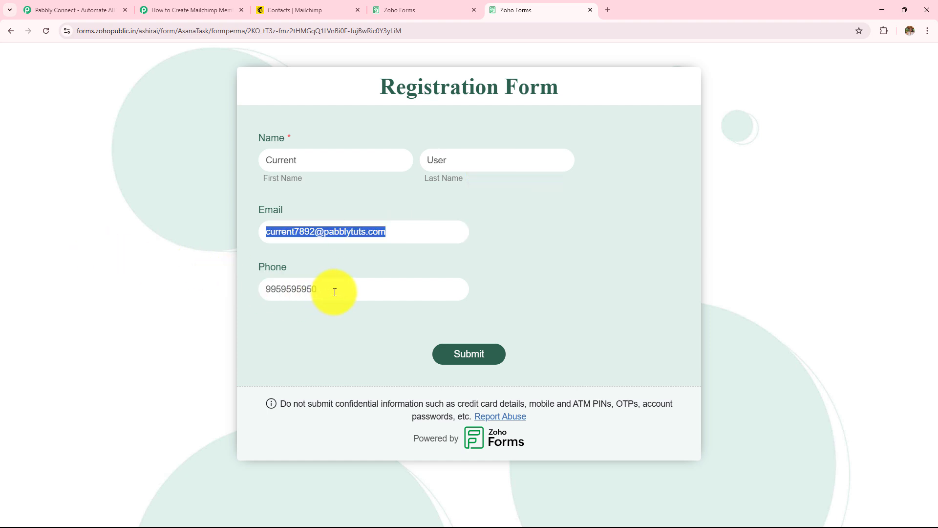
pyautogui.moveTo(341, 290); pyautogui.dragTo(190, 289)
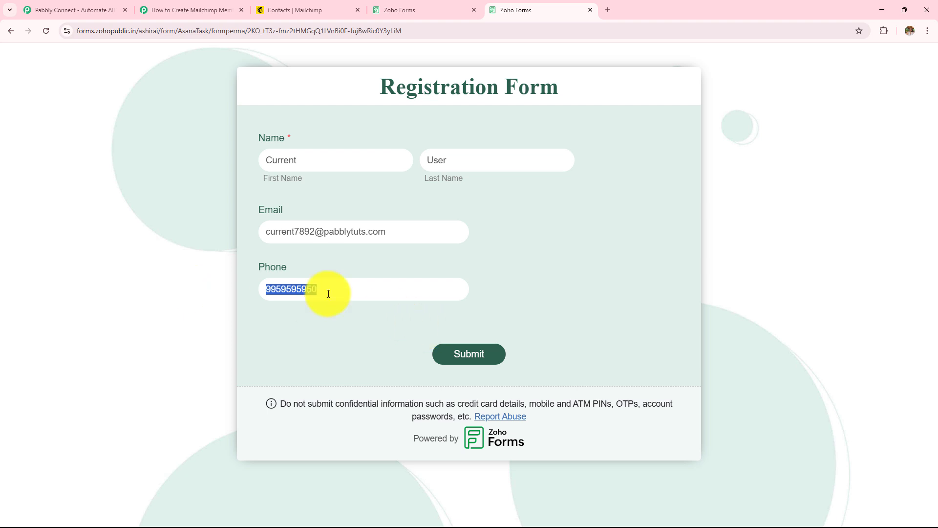
pyautogui.click(453, 364)
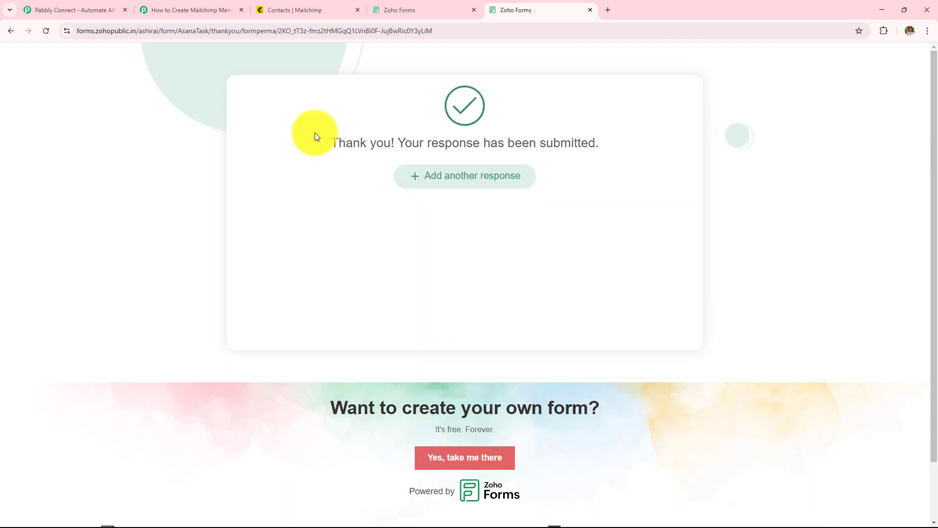
pyautogui.moveTo(314, 135); pyautogui.dragTo(605, 234)
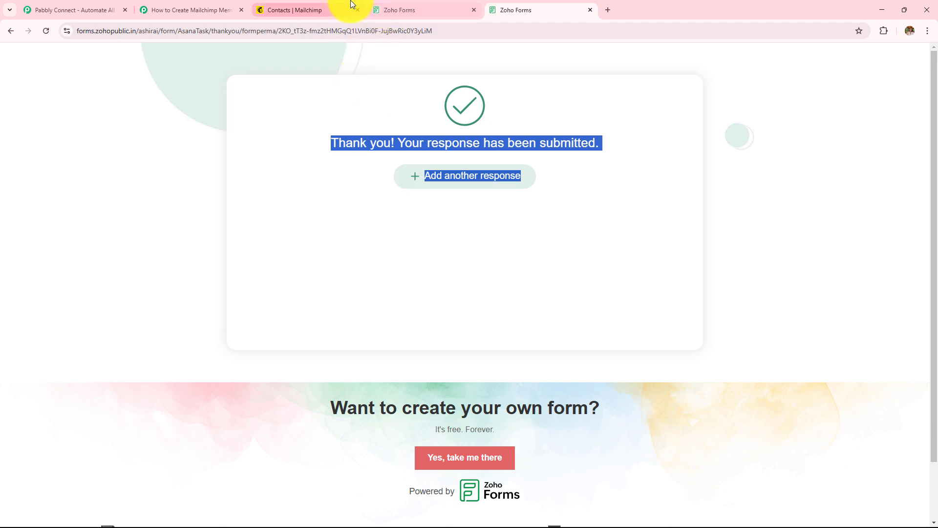
# Reload Mailchimp contacts to confirm the new member and phone number, then return to the Pabbly tab.
pyautogui.click(309, 7)
pyautogui.click(45, 31)
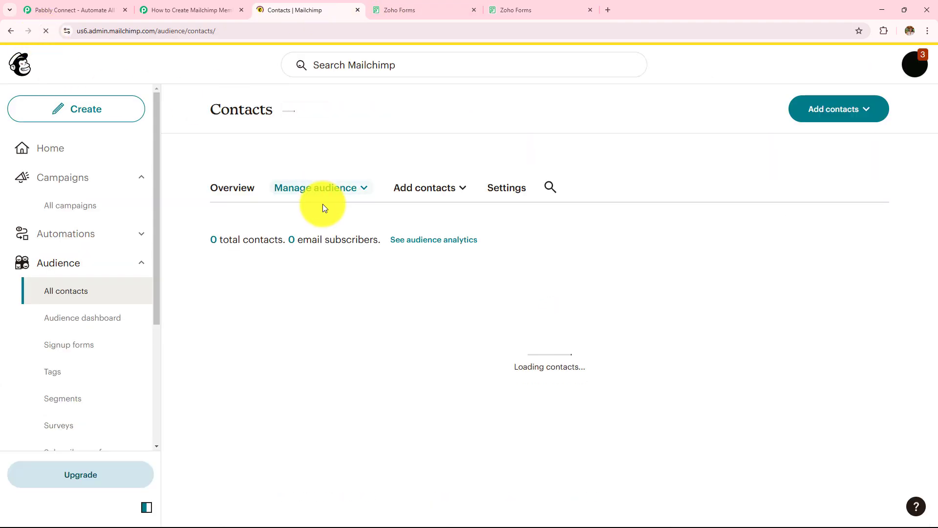
pyautogui.scroll(-3, 334, 236)
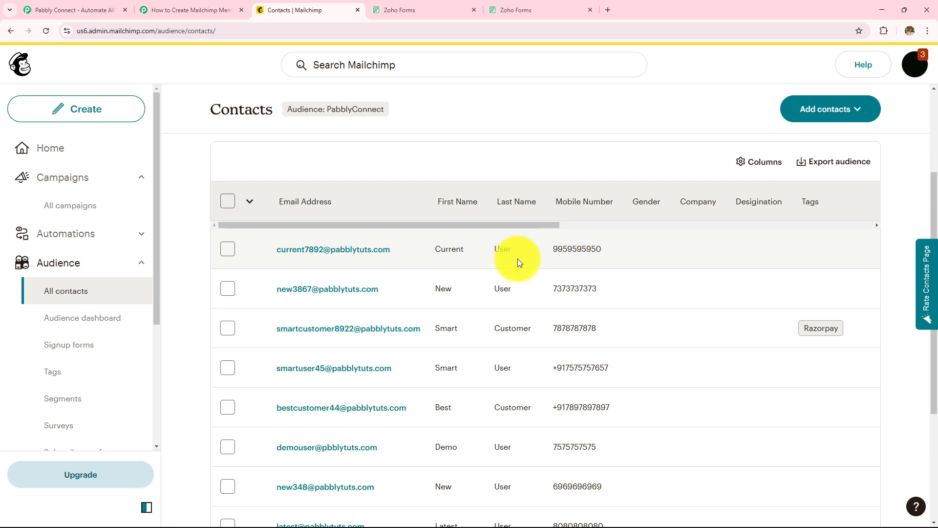
pyautogui.click(161, 9)
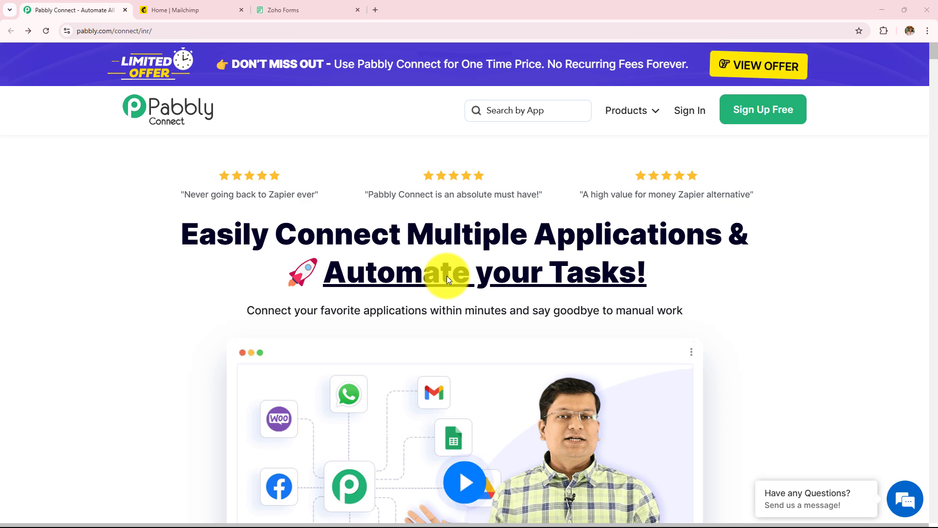
# Sign in from pabbly.com to reach the All Pabbly Apps page listing Pabbly Connect.
pyautogui.click(221, 8)
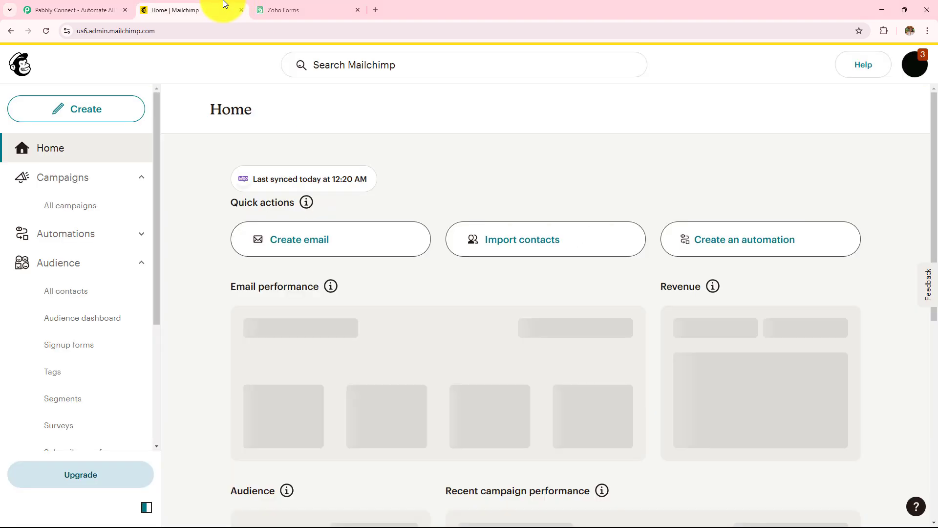
pyautogui.click(302, 10)
pyautogui.click(104, 11)
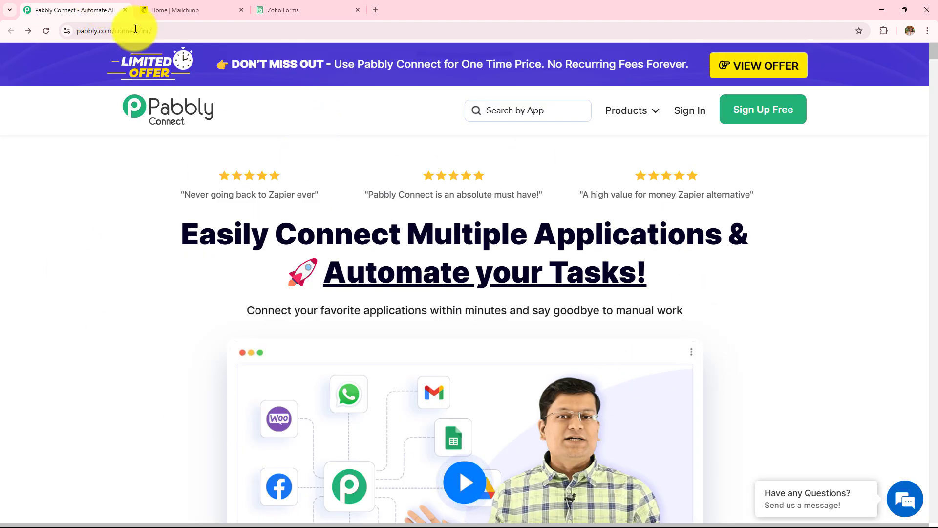
pyautogui.click(167, 30)
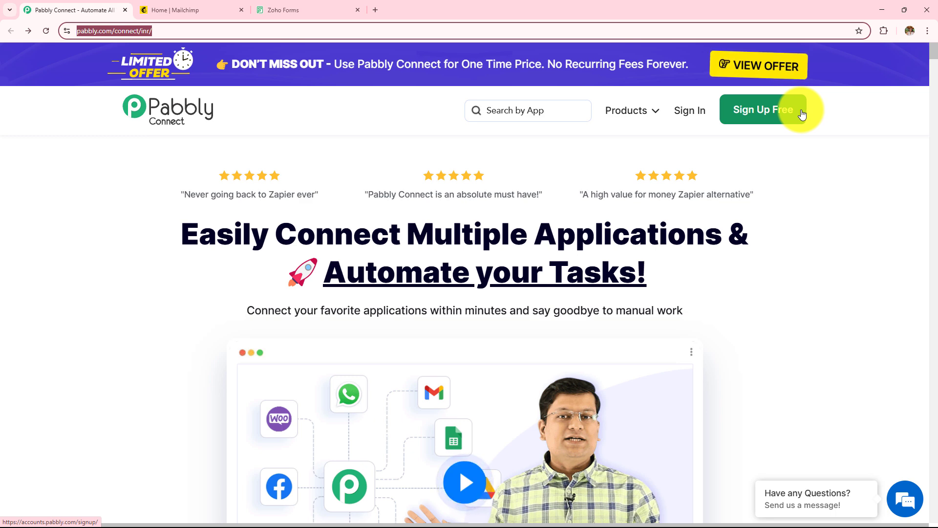
pyautogui.click(697, 114)
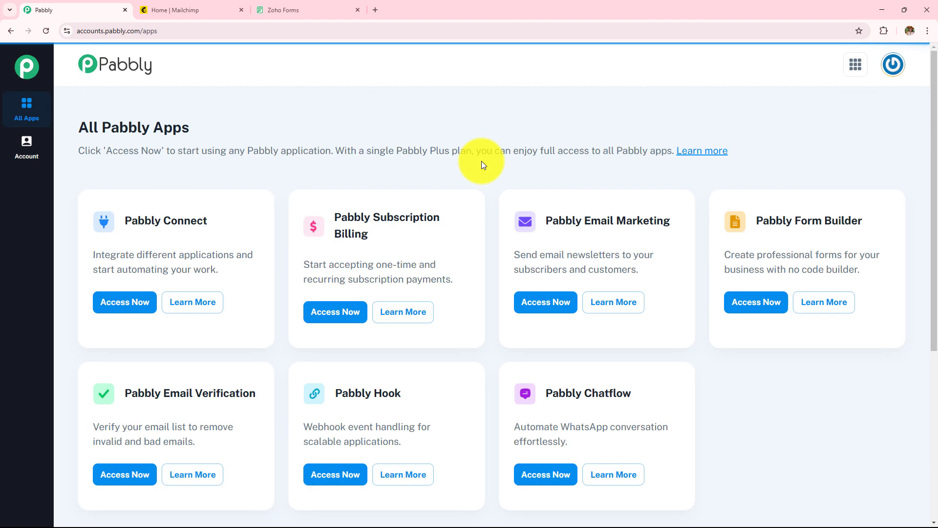
pyautogui.moveTo(74, 128); pyautogui.dragTo(252, 132)
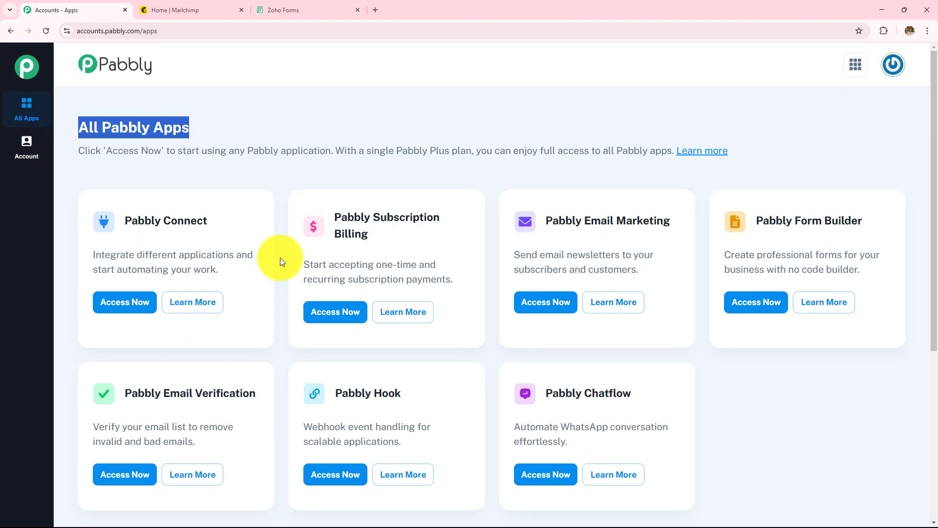
pyautogui.moveTo(122, 222); pyautogui.dragTo(234, 230)
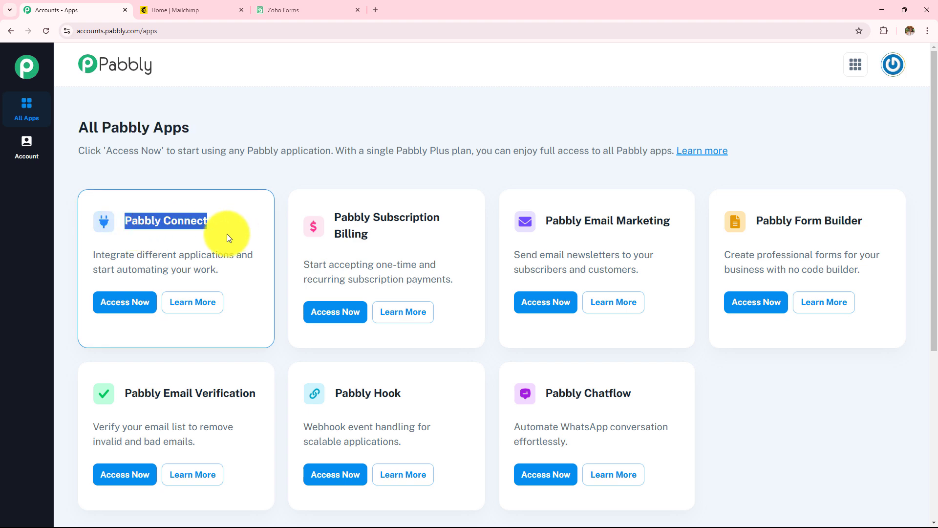
# Open Pabbly Connect's Dashboard and review the task usage and All Workflow sections.
pyautogui.click(110, 307)
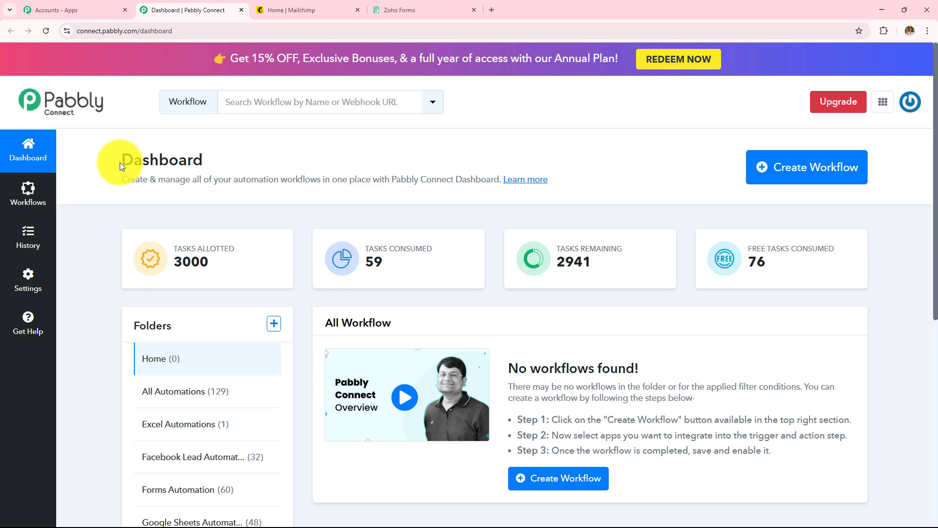
pyautogui.moveTo(120, 162); pyautogui.dragTo(312, 171)
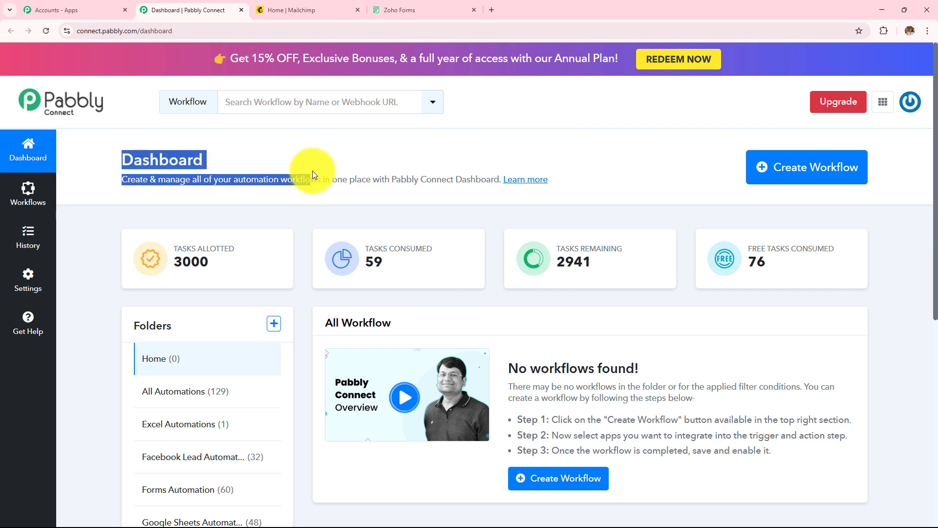
pyautogui.moveTo(323, 323); pyautogui.dragTo(390, 326)
pyautogui.scroll(-3, 390, 326)
pyautogui.moveTo(132, 181); pyautogui.dragTo(155, 193)
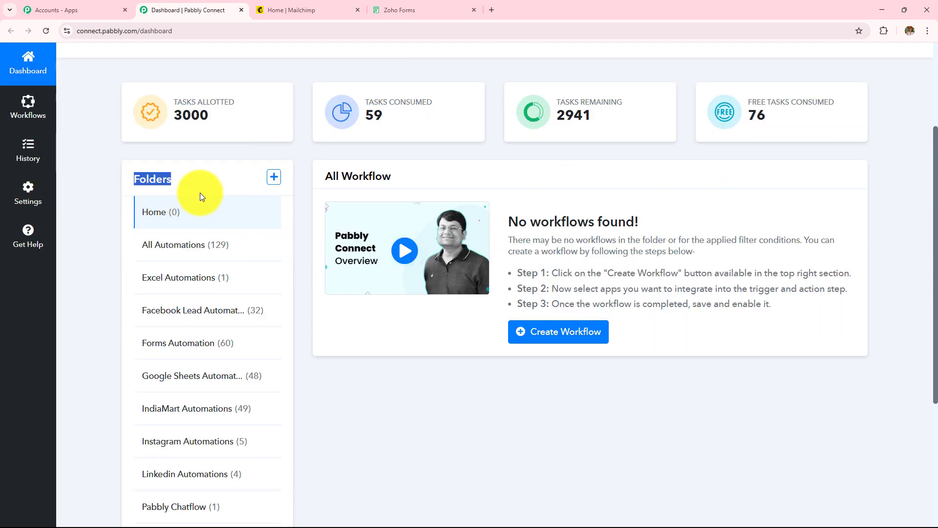
pyautogui.scroll(3, 373, 430)
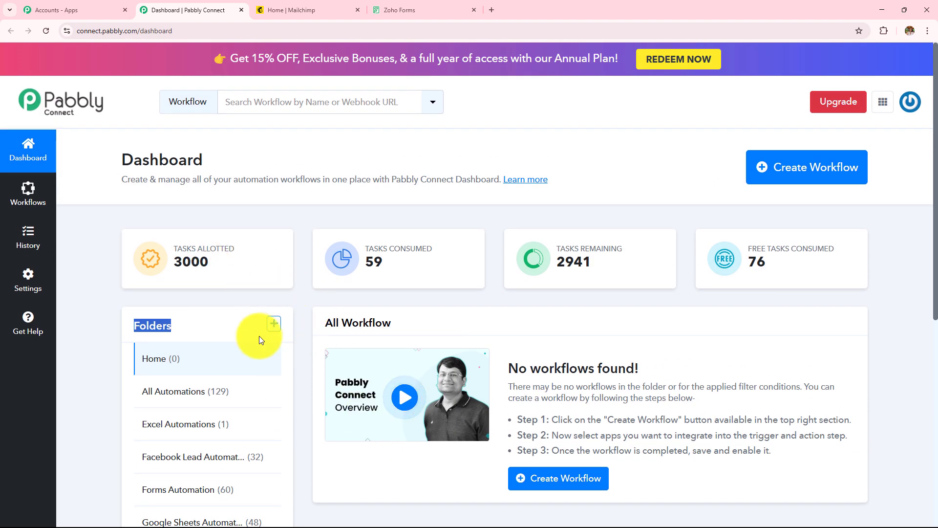
# Inspect the Create Folder form's Folder Name and Parent Folder fields, then close it unsaved.
pyautogui.click(273, 325)
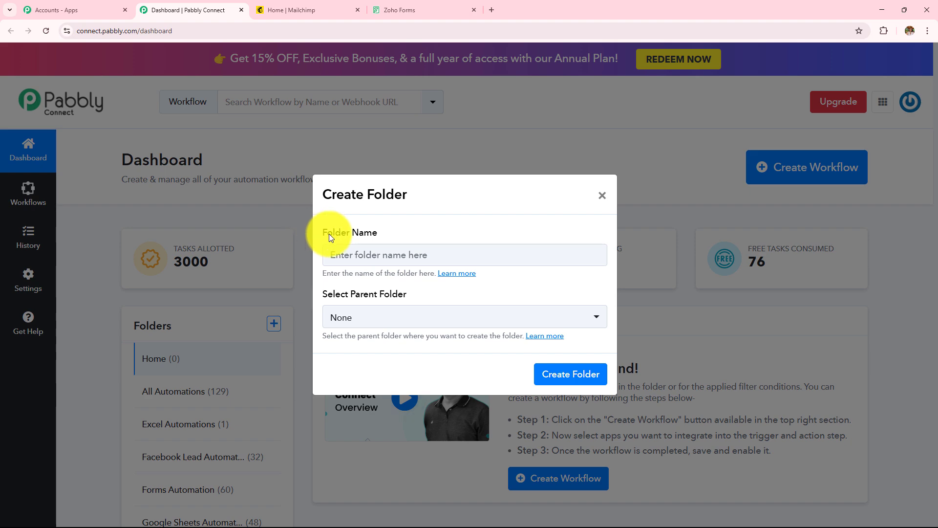
pyautogui.tripleClick(329, 235)
pyautogui.tripleClick(327, 293)
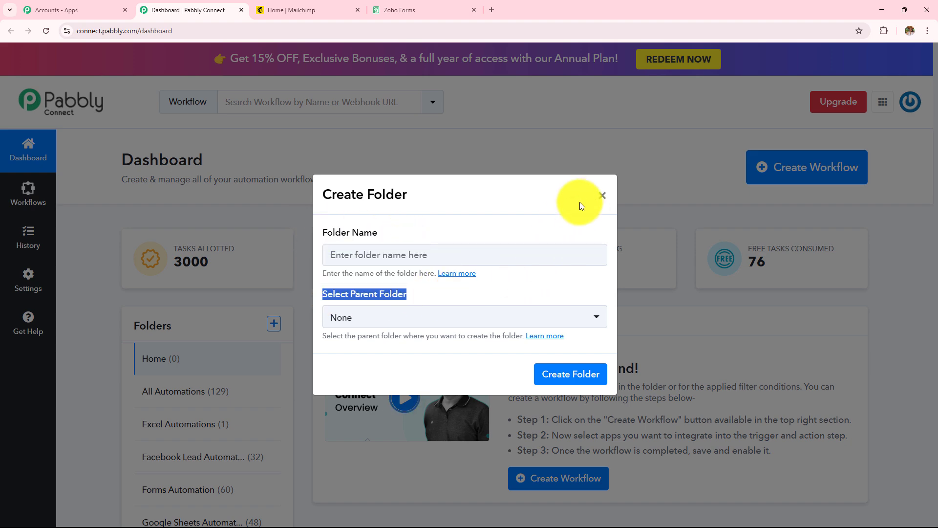
pyautogui.click(602, 195)
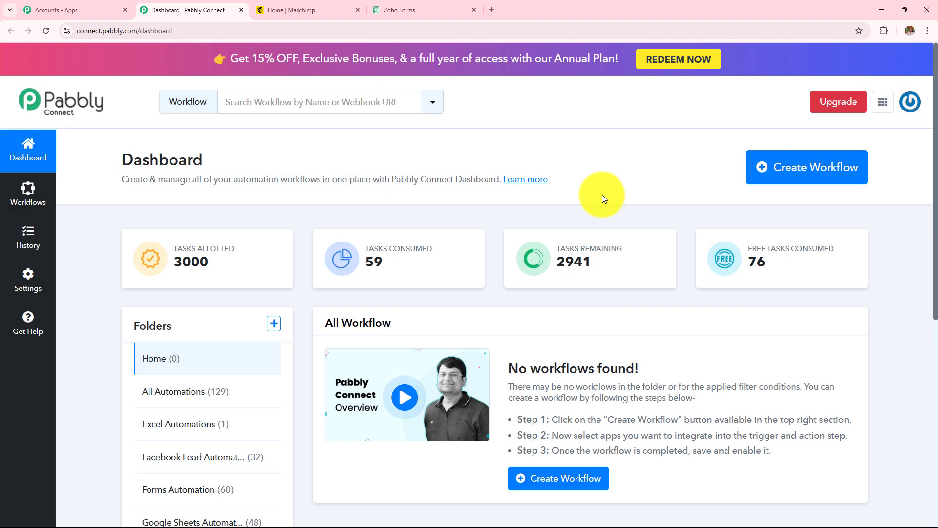
# Paste the name 'How to Create Mailchimp Member on Zoho Forms Submission', pick Forms Automation, and create it.
pyautogui.click(813, 173)
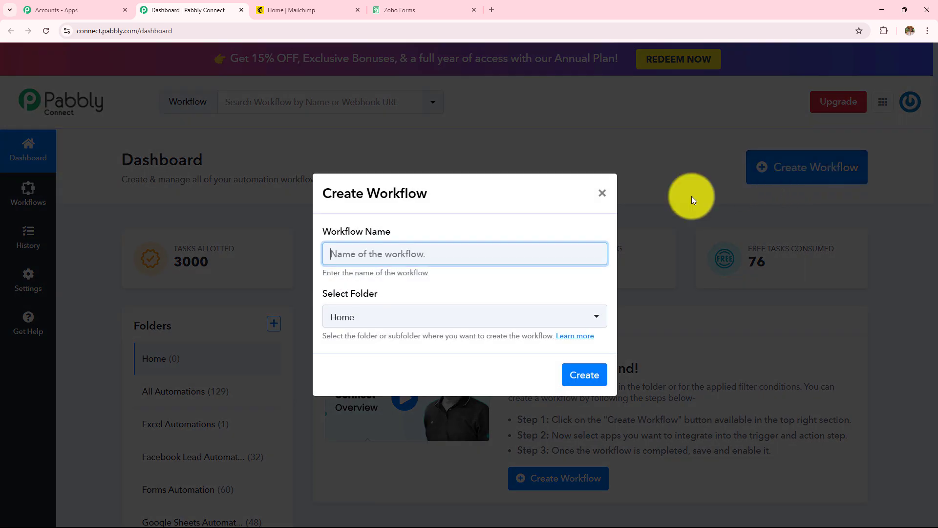
pyautogui.moveTo(319, 234); pyautogui.dragTo(452, 234)
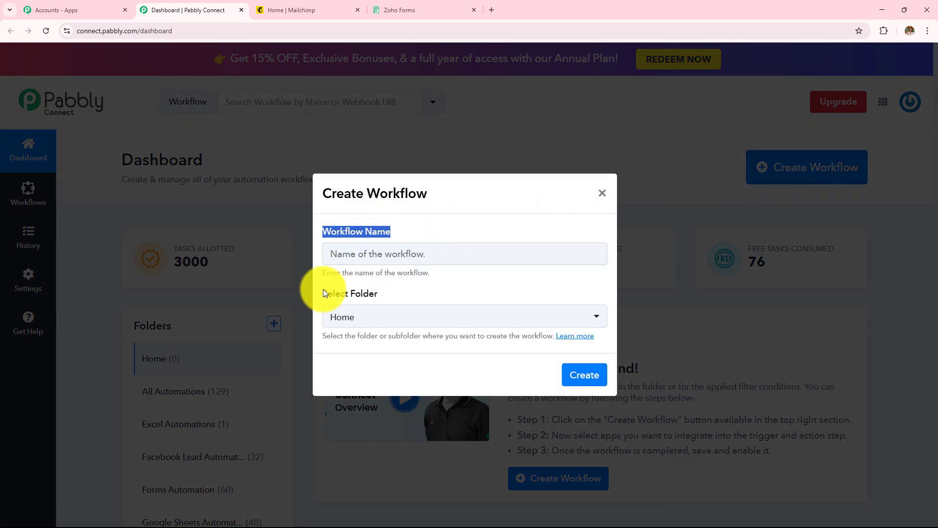
pyautogui.moveTo(322, 293); pyautogui.dragTo(463, 295)
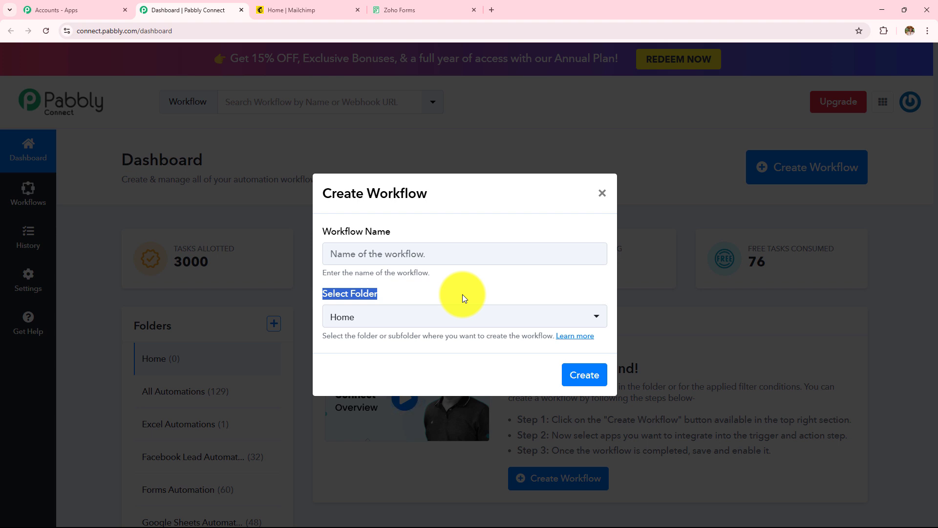
pyautogui.click(455, 250)
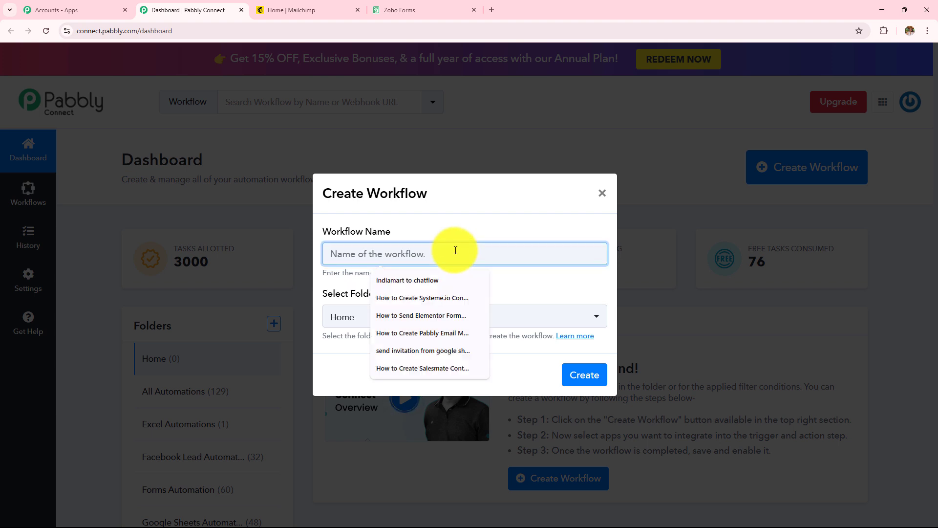
pyautogui.write('How to Create Mailchimp Member on Zoho Forms Submission')
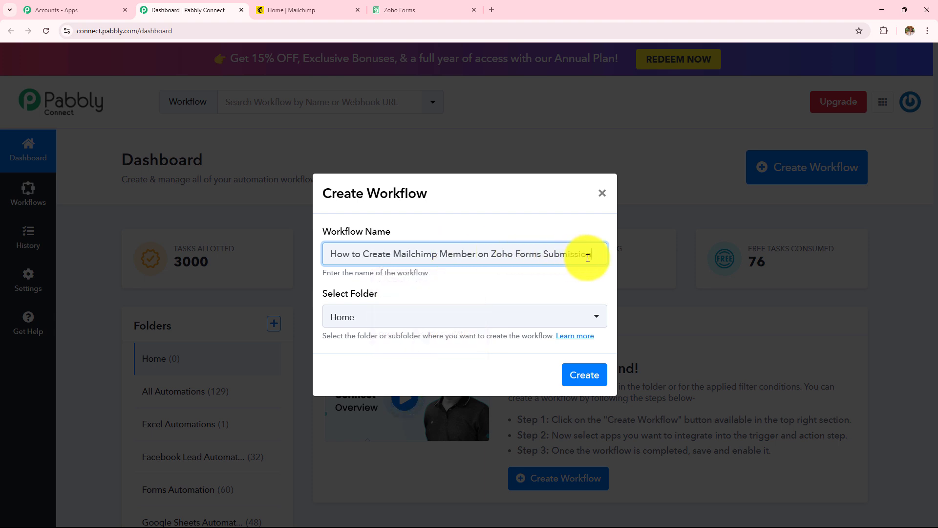
pyautogui.moveTo(593, 256); pyautogui.dragTo(289, 255)
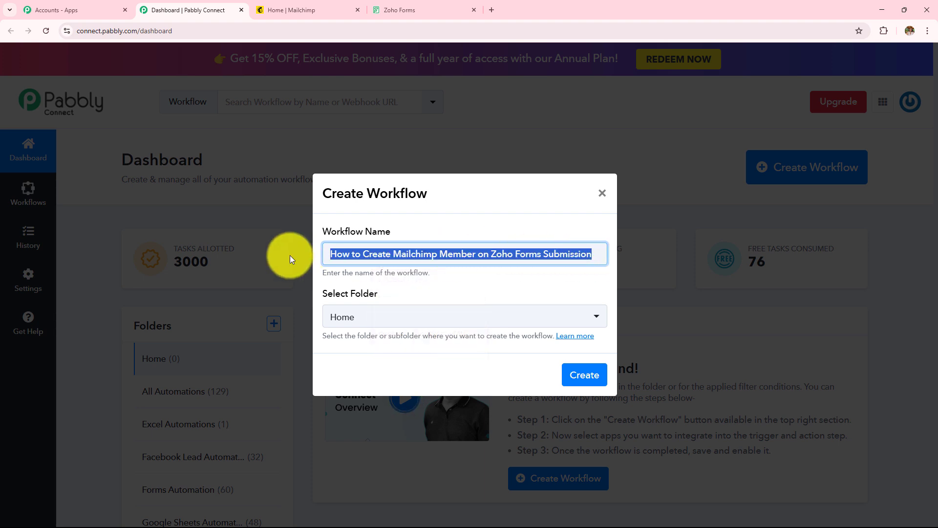
pyautogui.click(352, 318)
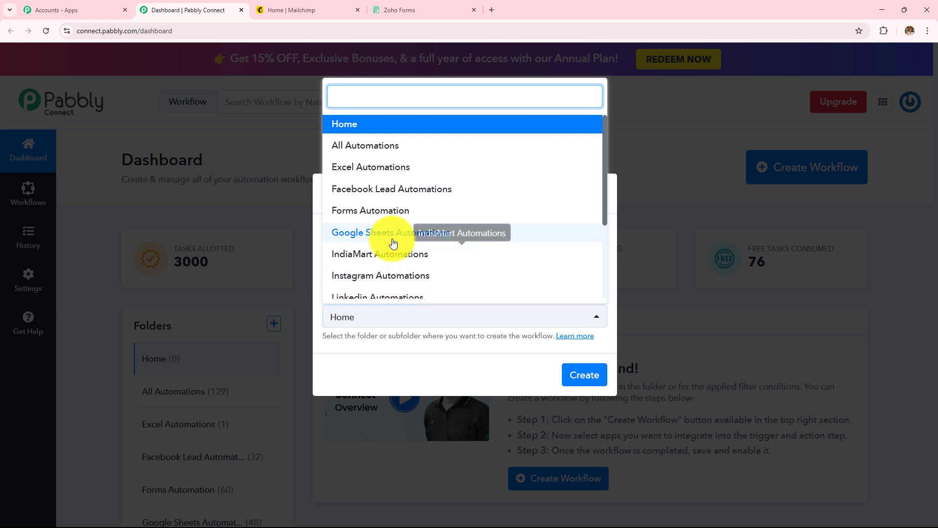
pyautogui.scroll(-3, 394, 240)
pyautogui.scroll(3, 393, 243)
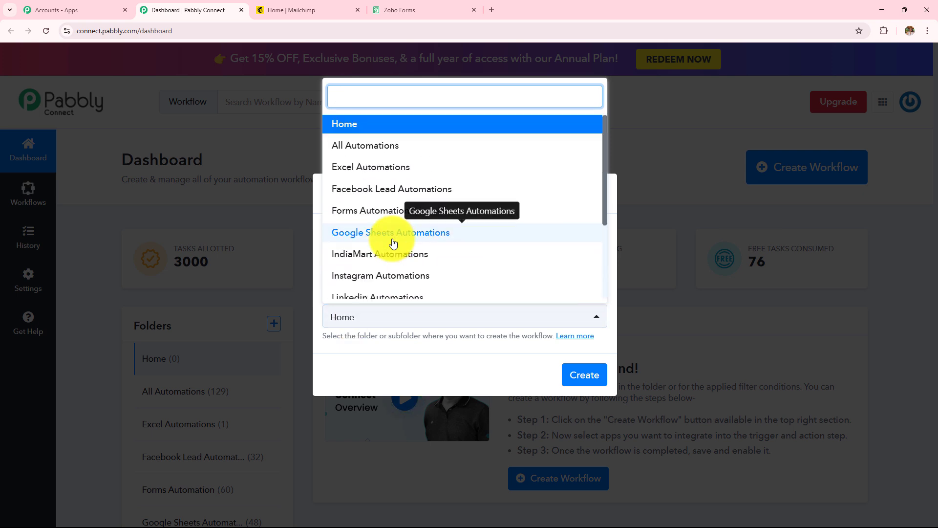
pyautogui.click(388, 211)
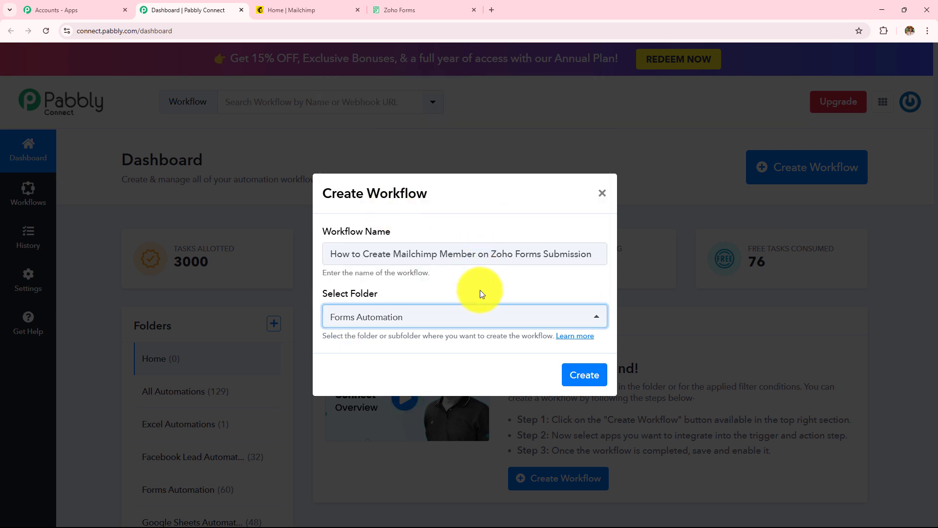
pyautogui.click(597, 375)
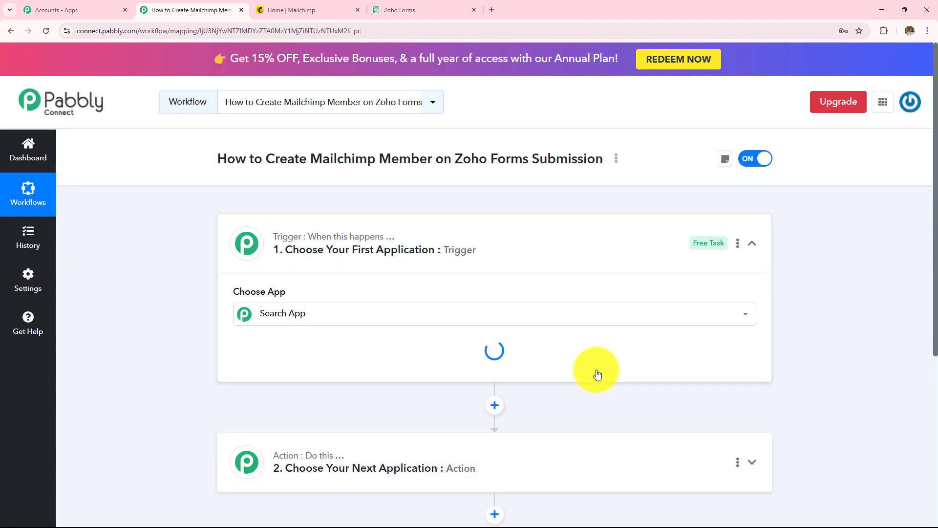
# Review the workflow title's Zoho Forms Submission and Mailchimp member parts.
pyautogui.click(549, 248)
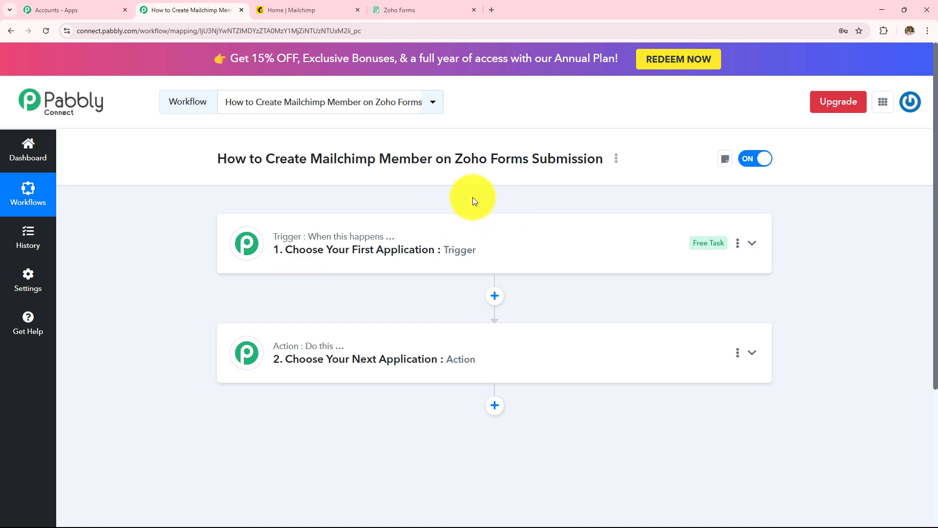
pyautogui.moveTo(453, 159); pyautogui.dragTo(622, 158)
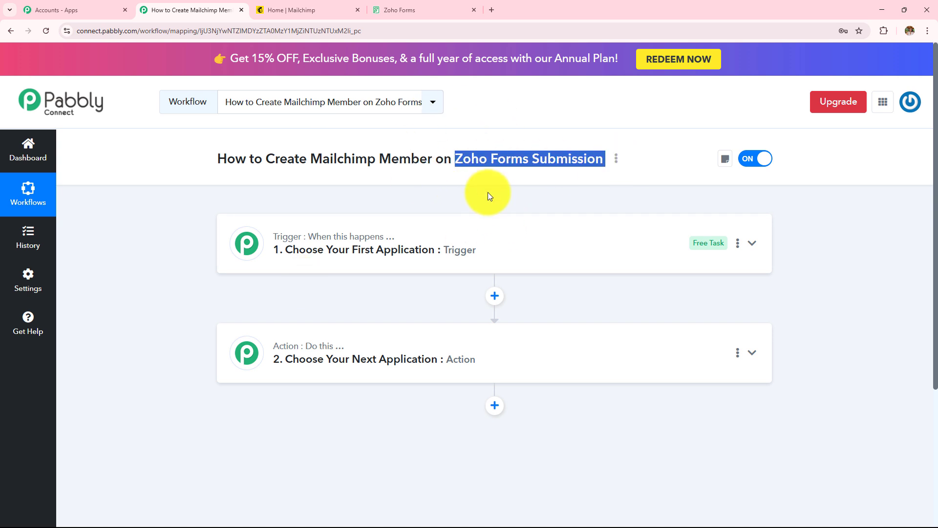
pyautogui.moveTo(262, 159); pyautogui.dragTo(478, 154)
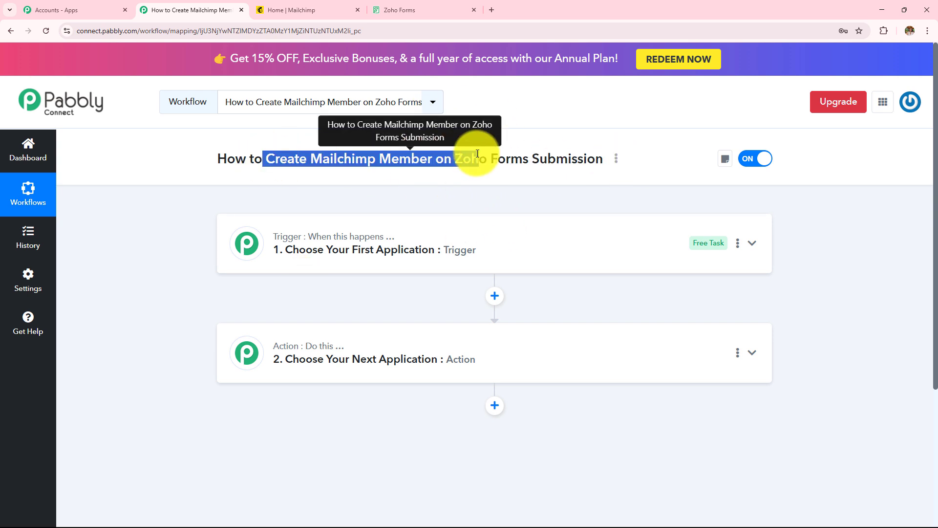
pyautogui.click(507, 184)
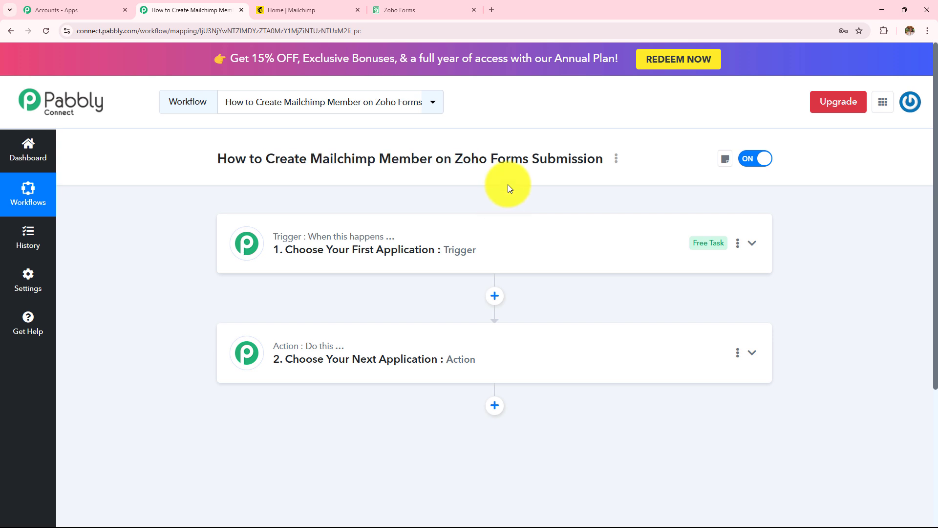
pyautogui.moveTo(462, 160); pyautogui.dragTo(577, 161)
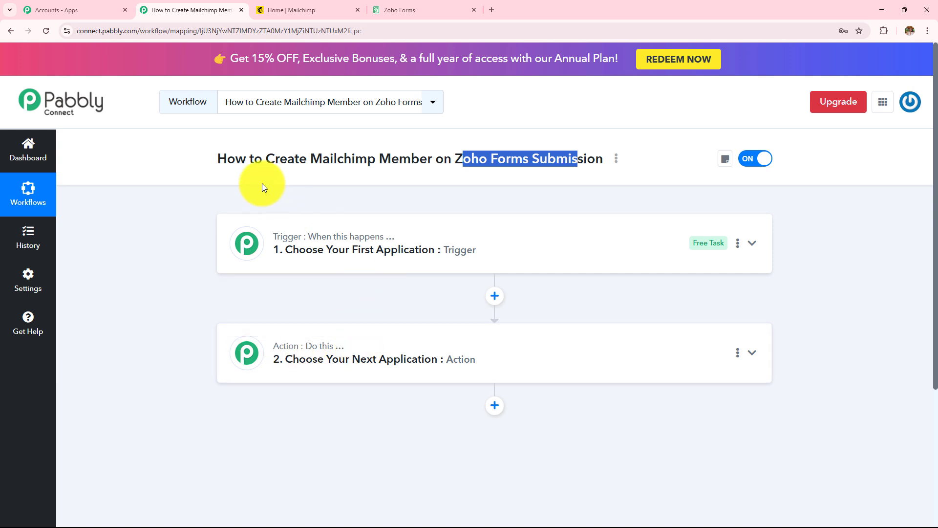
# Search 'Zoho f', select Zoho Forms as the trigger app, and show its trigger events.
pyautogui.click(429, 258)
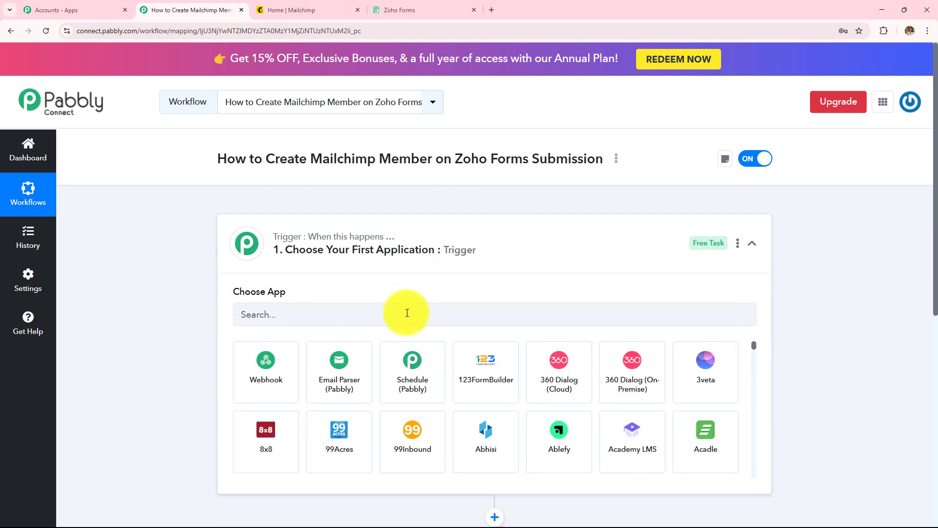
pyautogui.write('Zoho')
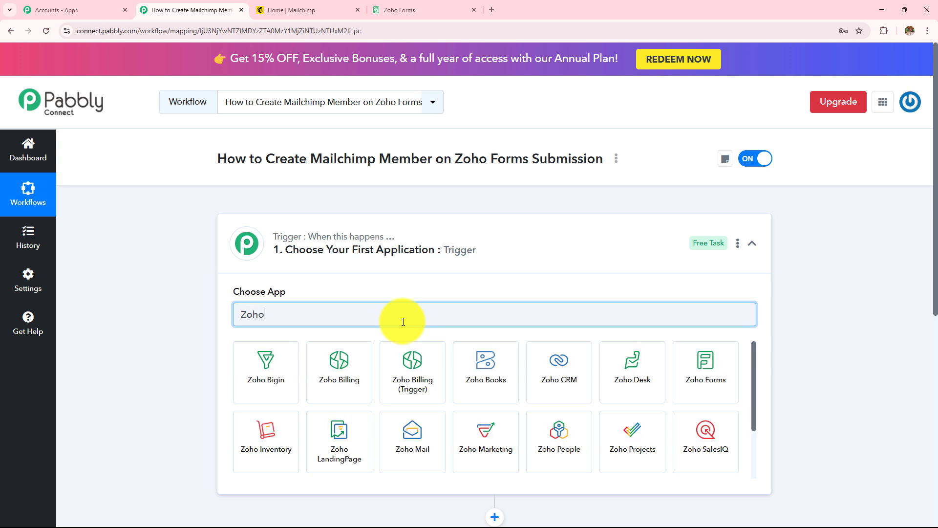
pyautogui.write(' f')
pyautogui.click(291, 359)
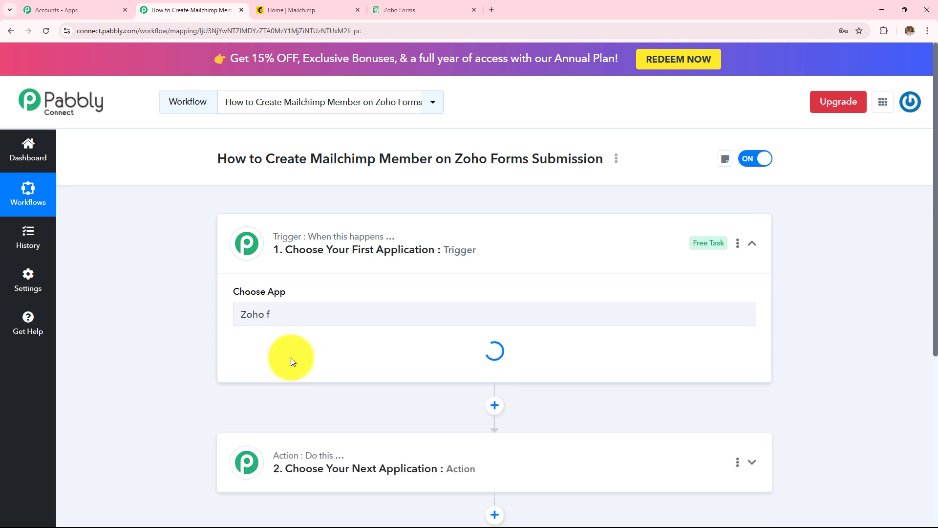
pyautogui.click(290, 362)
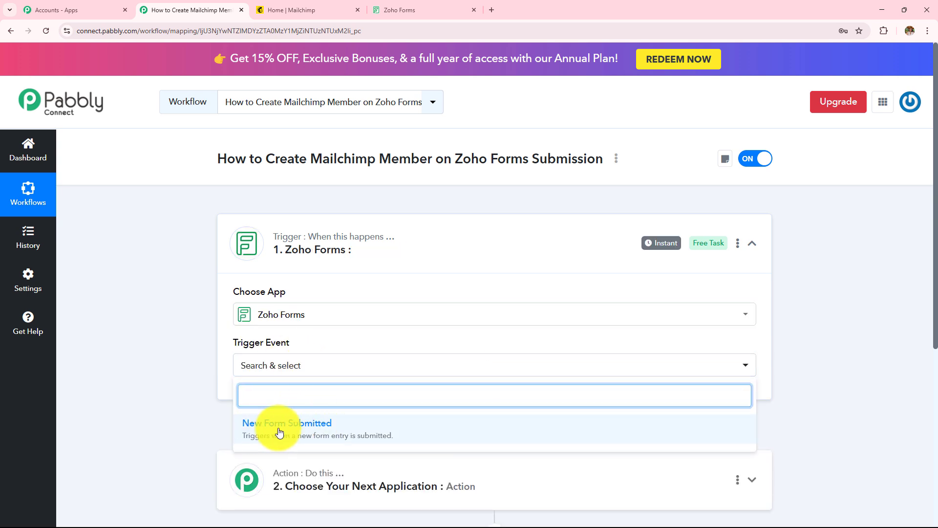
# Choose New Form Submitted as the trigger event, review the webhook URL instructions, then go to Zoho Forms.
pyautogui.click(301, 432)
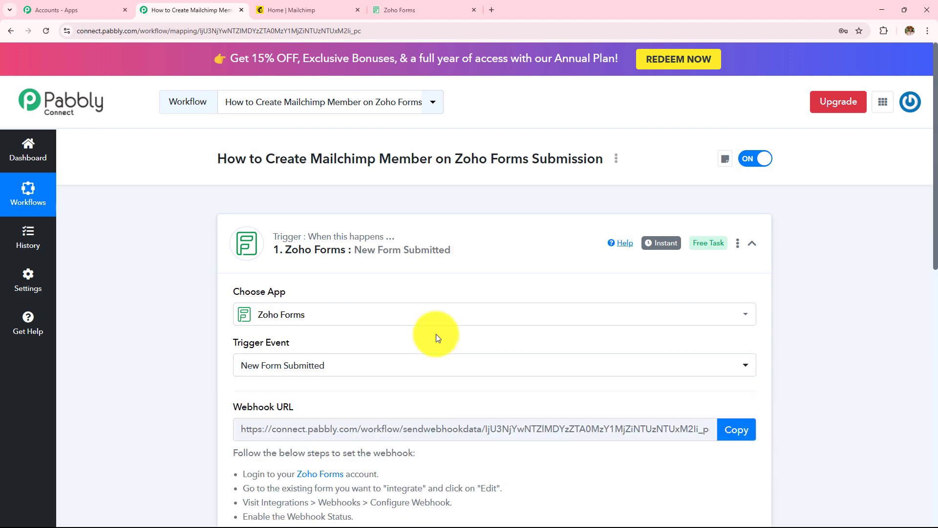
pyautogui.scroll(-3, 436, 335)
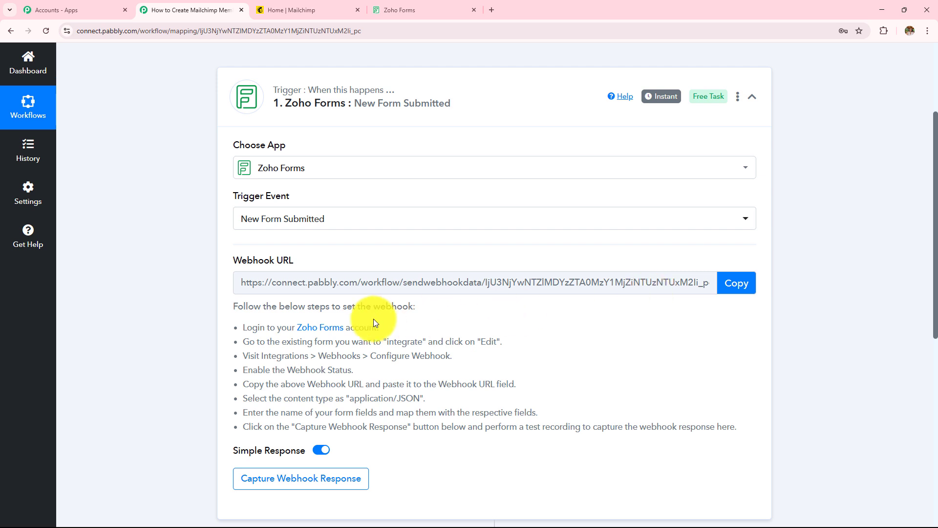
pyautogui.moveTo(233, 327); pyautogui.dragTo(570, 438)
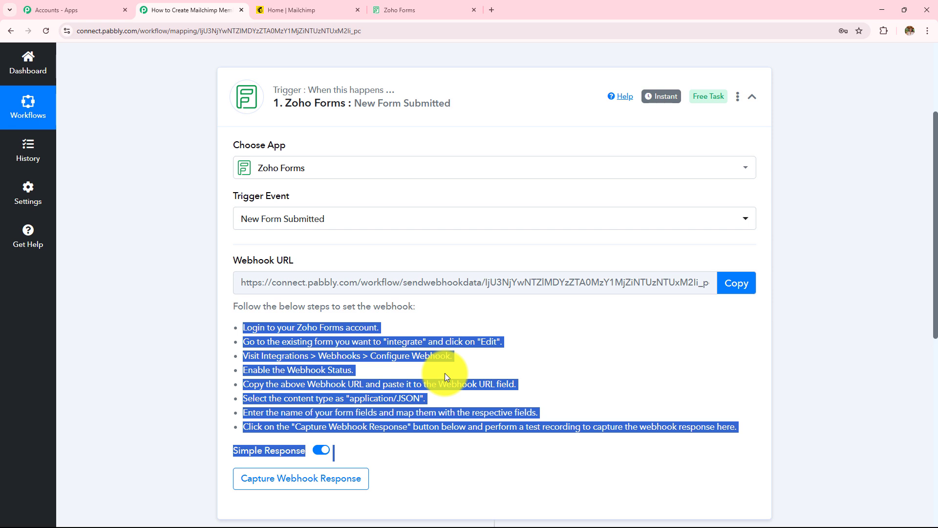
pyautogui.click(405, 9)
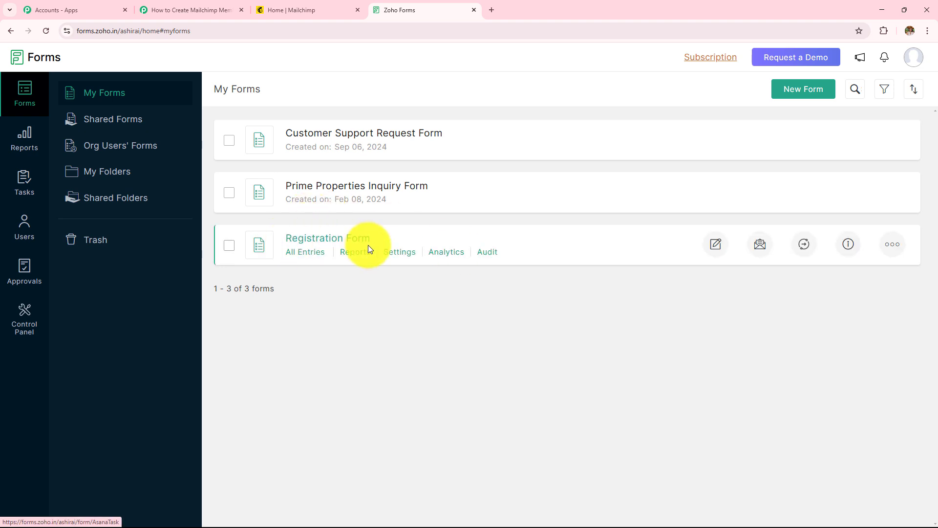
# Open the Registration Form's Settings > Integrations > Webhooks page, then return to Pabbly's webhook URL.
pyautogui.click(397, 260)
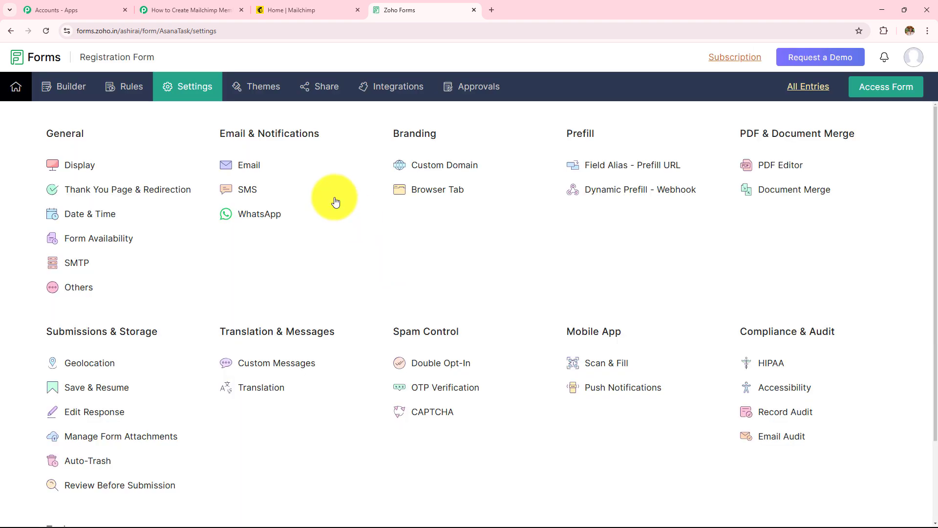
pyautogui.click(385, 89)
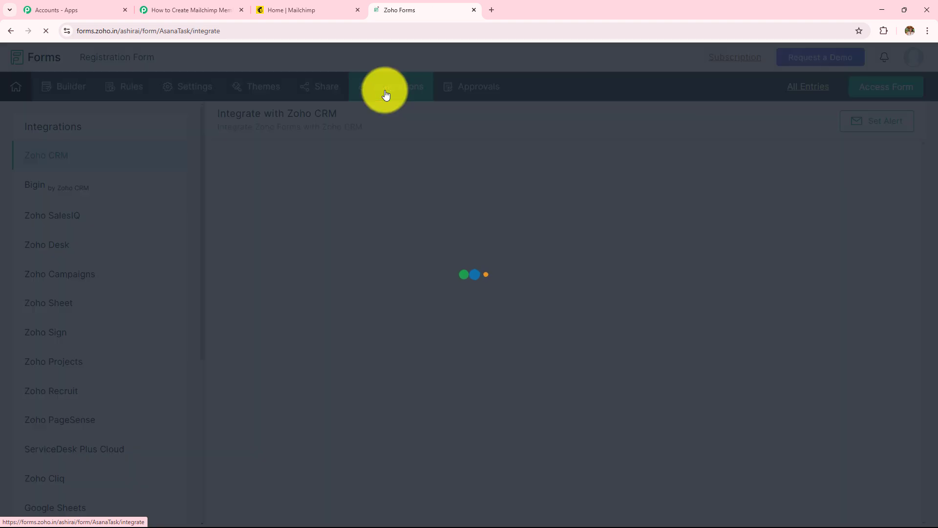
pyautogui.scroll(-4, 77, 337)
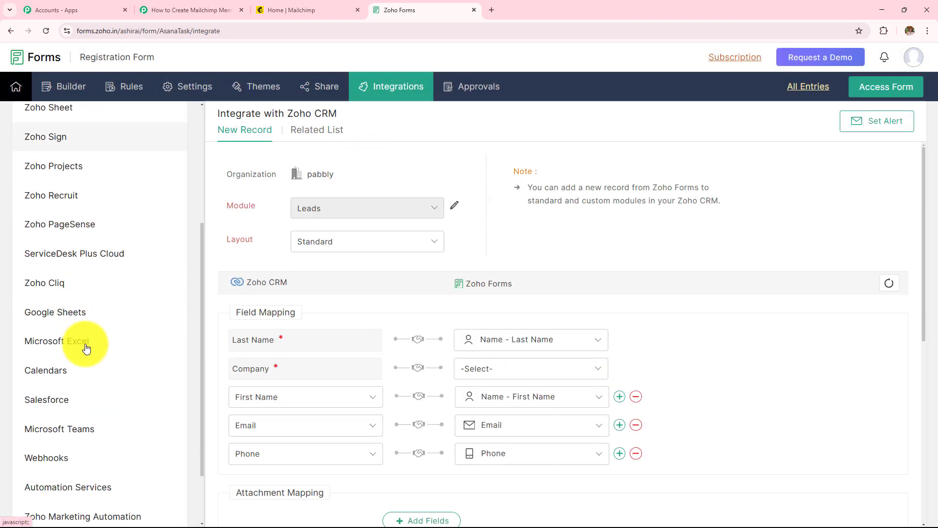
pyautogui.scroll(-2, 118, 455)
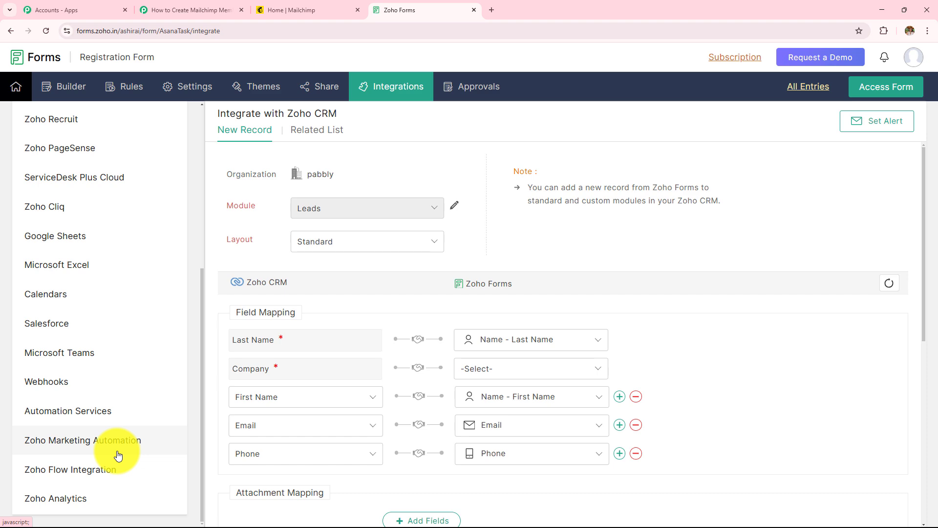
pyautogui.click(99, 382)
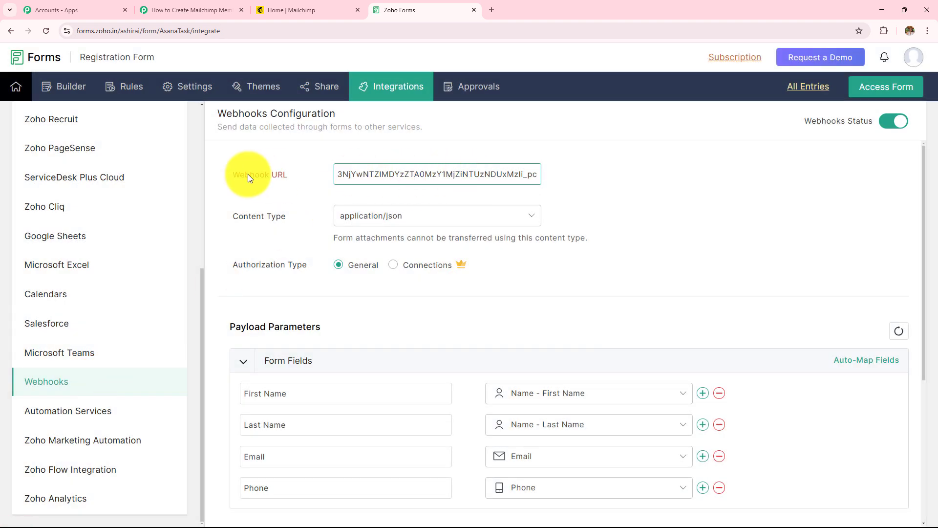
pyautogui.click(305, 181)
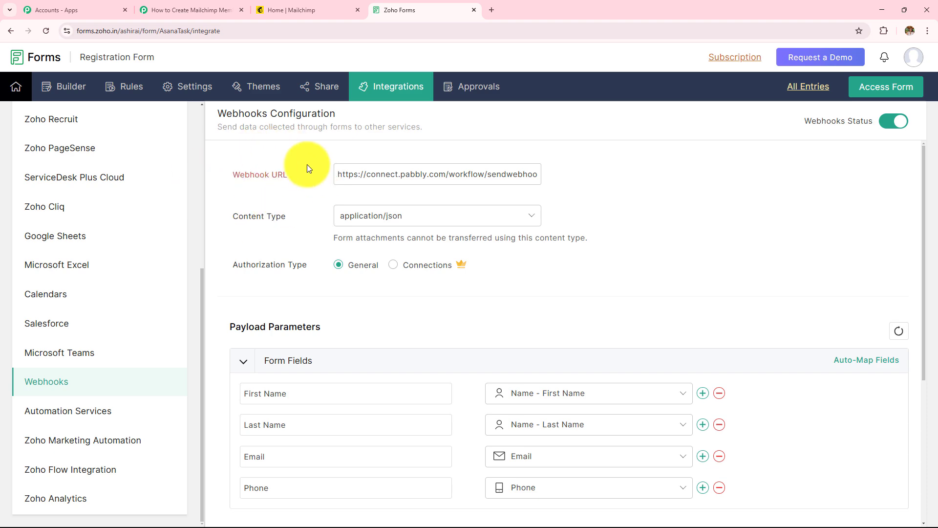
pyautogui.click(231, 6)
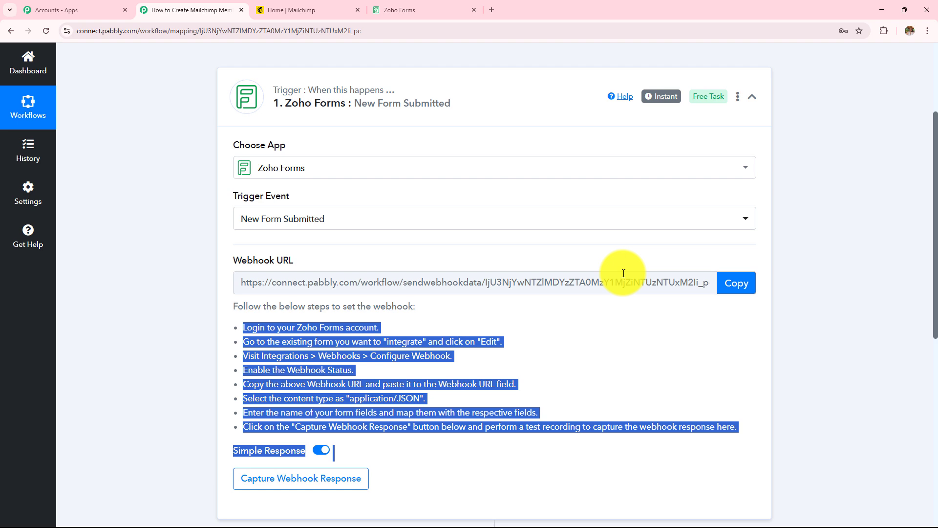
# Replace Zoho's Webhook URL with the copied Pabbly webhook address, keeping application/json content type.
pyautogui.click(737, 286)
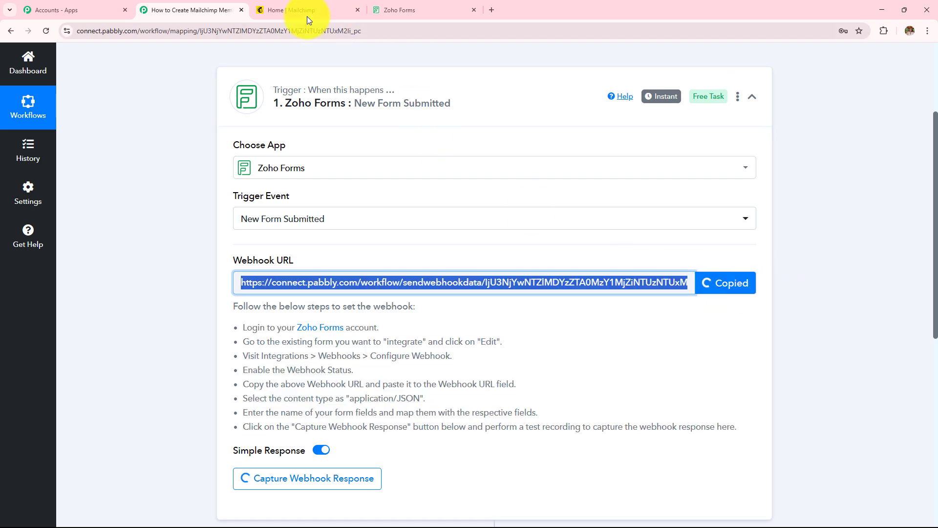
pyautogui.click(413, 11)
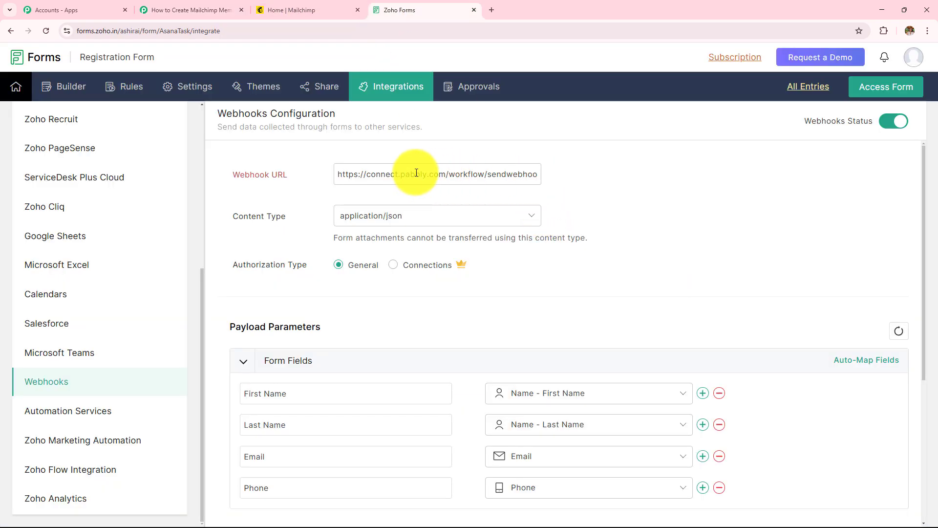
pyautogui.moveTo(341, 172); pyautogui.dragTo(701, 172)
pyautogui.press('BackSpace')
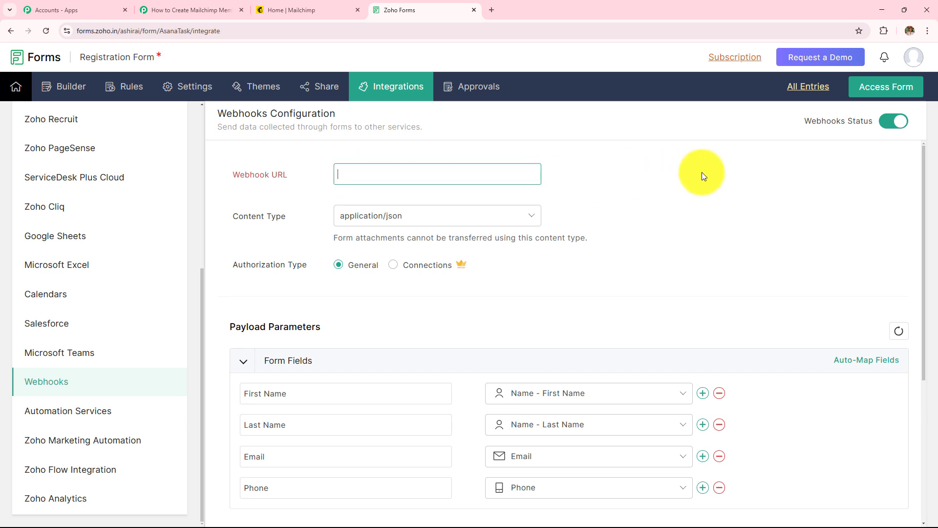
pyautogui.hotkey('ctrl', 'v')
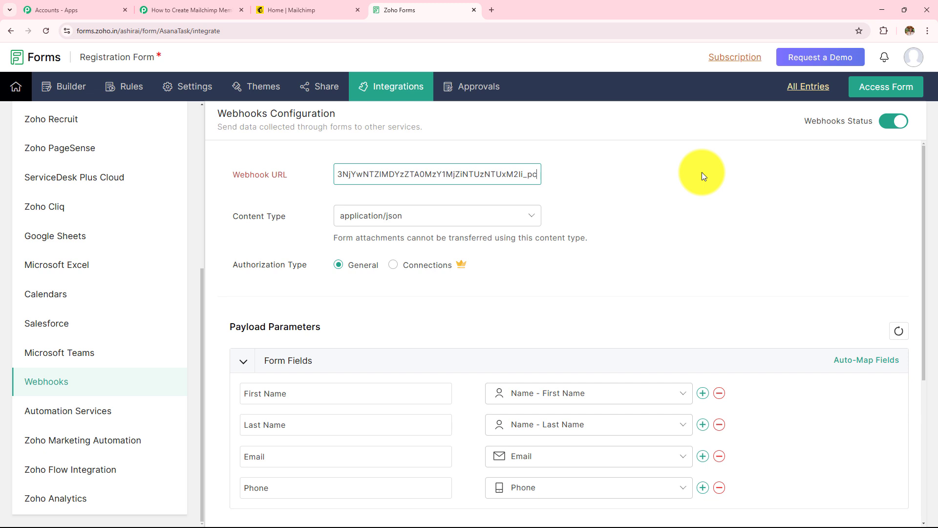
pyautogui.click(383, 219)
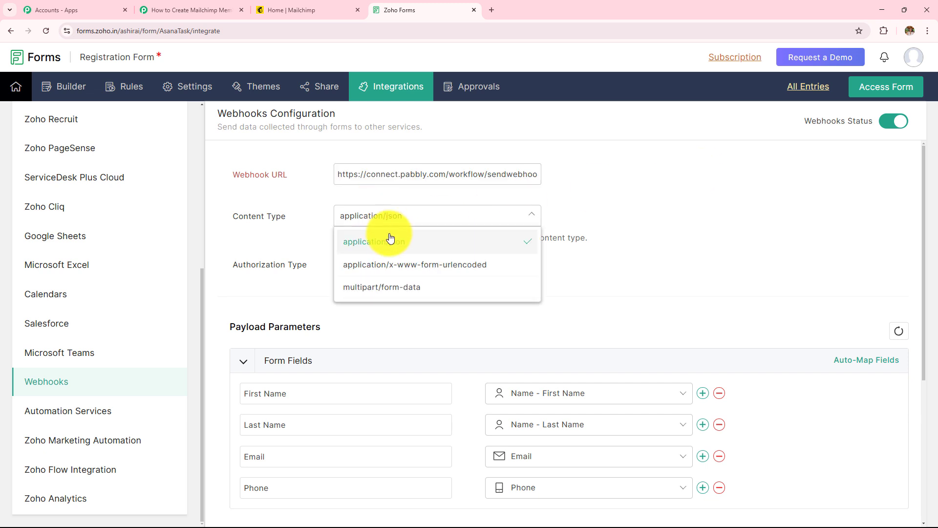
pyautogui.click(392, 243)
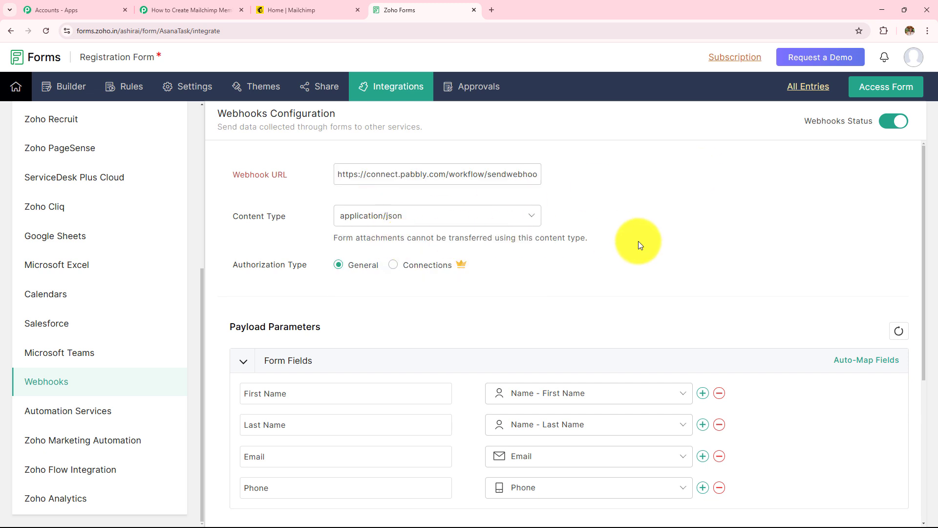
# Save the Zoho webhook configuration and return to the Pabbly trigger awaiting a webhook response.
pyautogui.scroll(-3, 639, 249)
pyautogui.scroll(2, 638, 248)
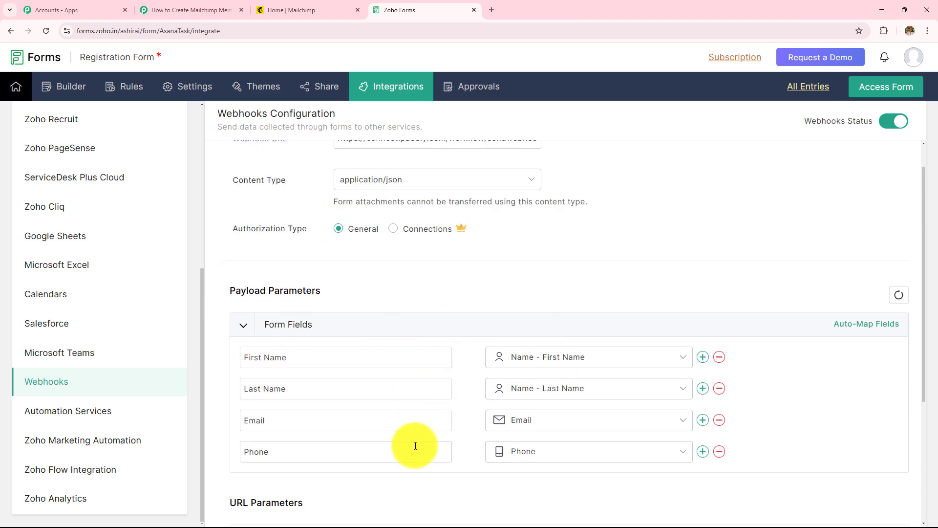
pyautogui.scroll(-4, 500, 312)
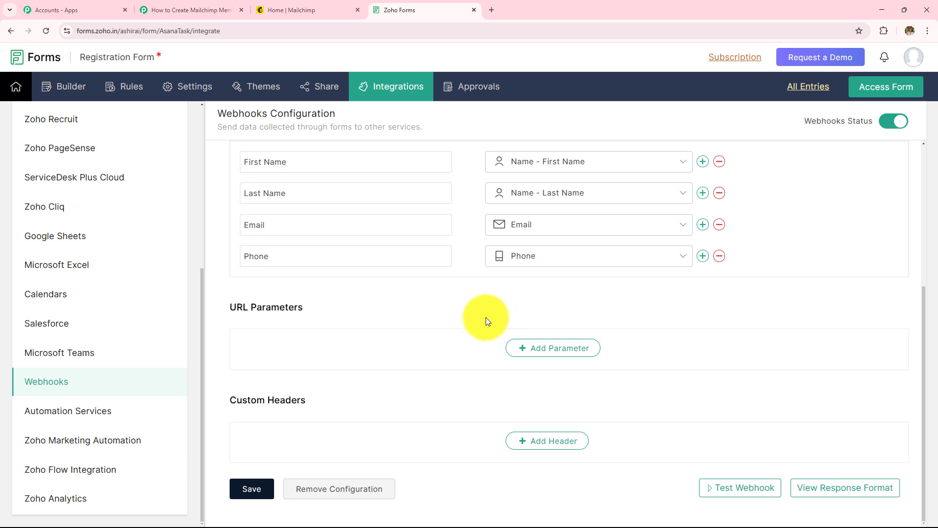
pyautogui.click(250, 493)
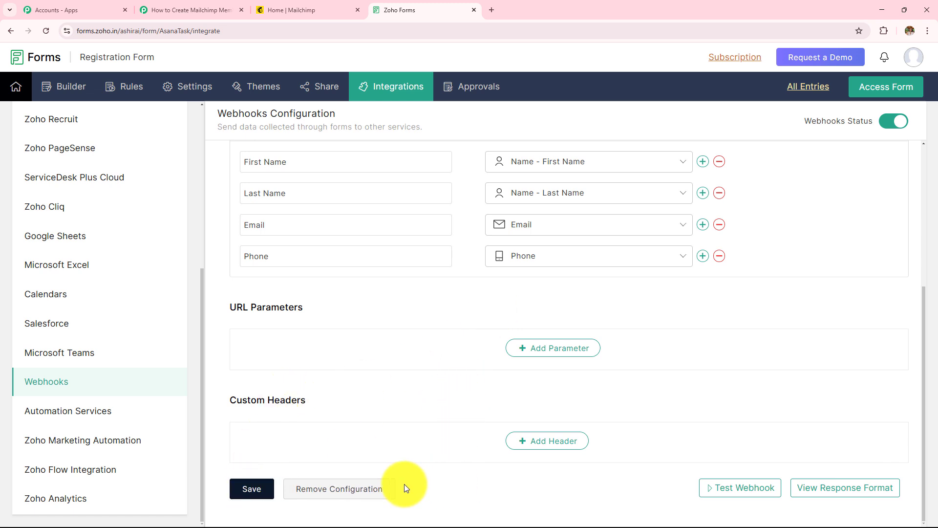
pyautogui.scroll(5, 438, 394)
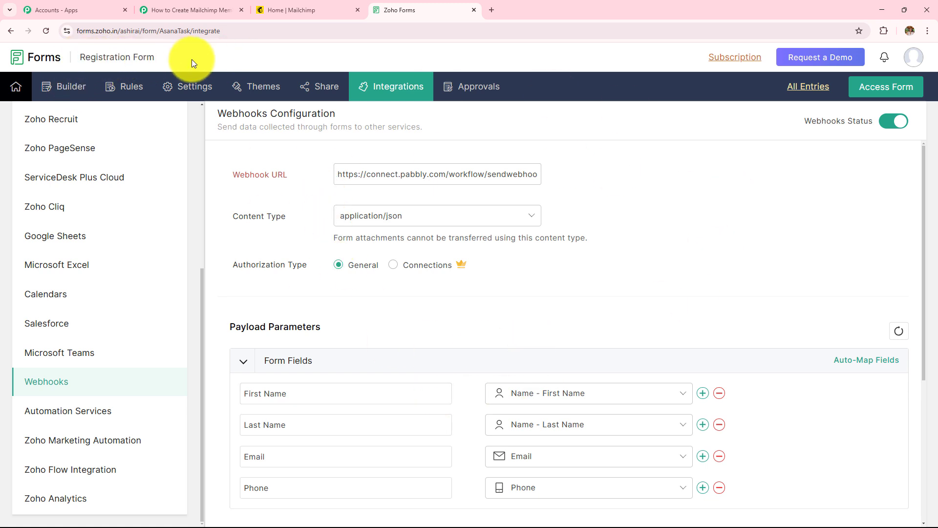
pyautogui.click(186, 9)
pyautogui.scroll(-3, 442, 254)
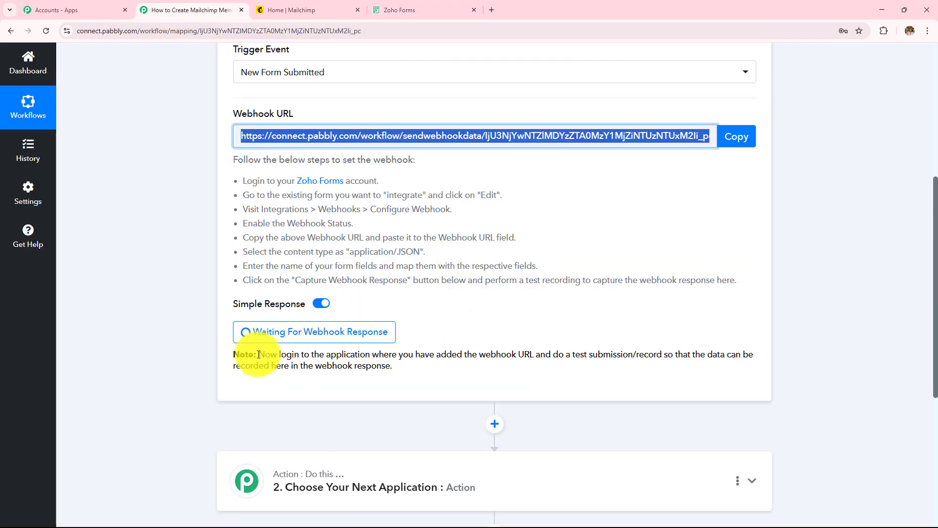
# Review the Waiting For Webhook Response note in the Pabbly trigger step.
pyautogui.moveTo(258, 354); pyautogui.dragTo(416, 368)
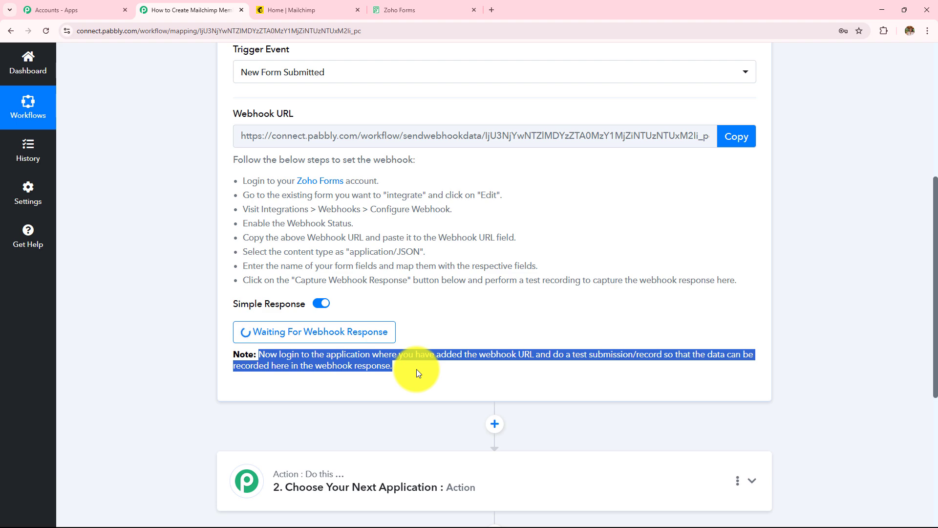
pyautogui.scroll(2, 565, 309)
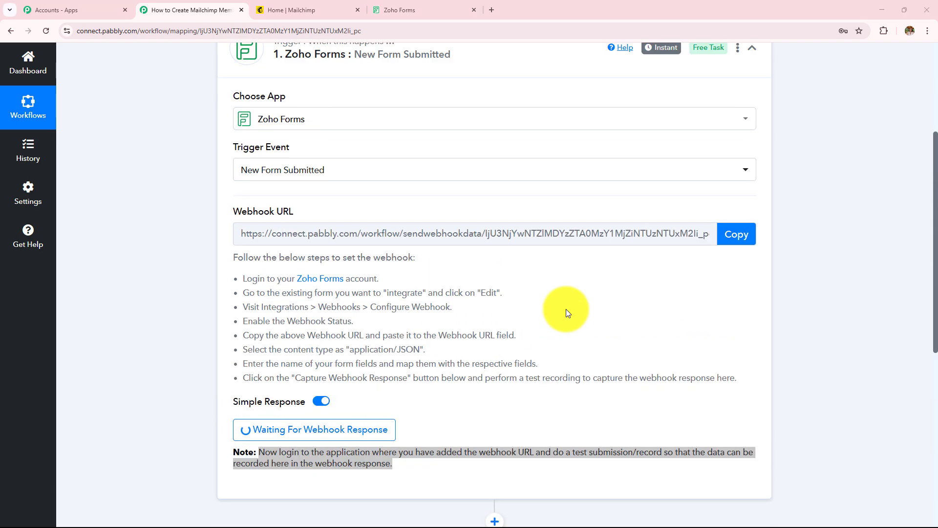
pyautogui.click(512, 395)
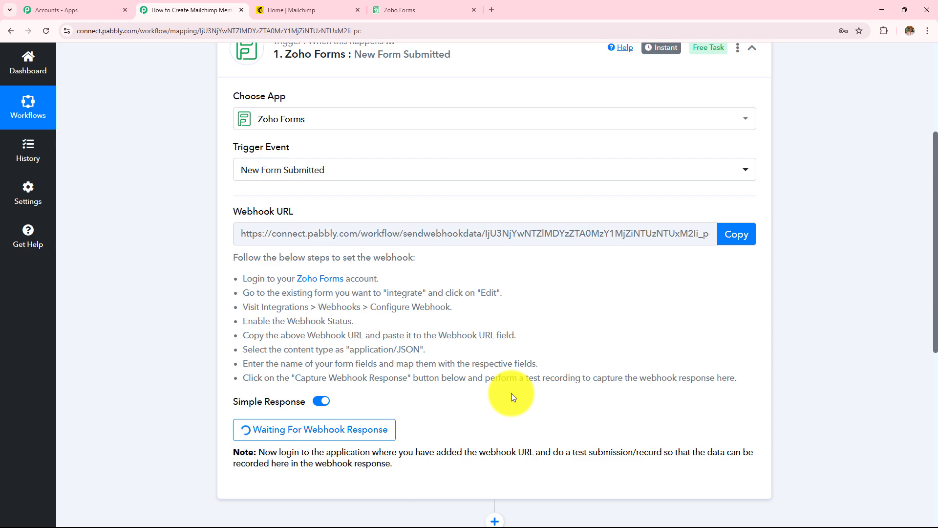
# Compare the Pabbly workflow with the Zoho Forms webhook settings, ending on Zoho Forms.
pyautogui.click(416, 6)
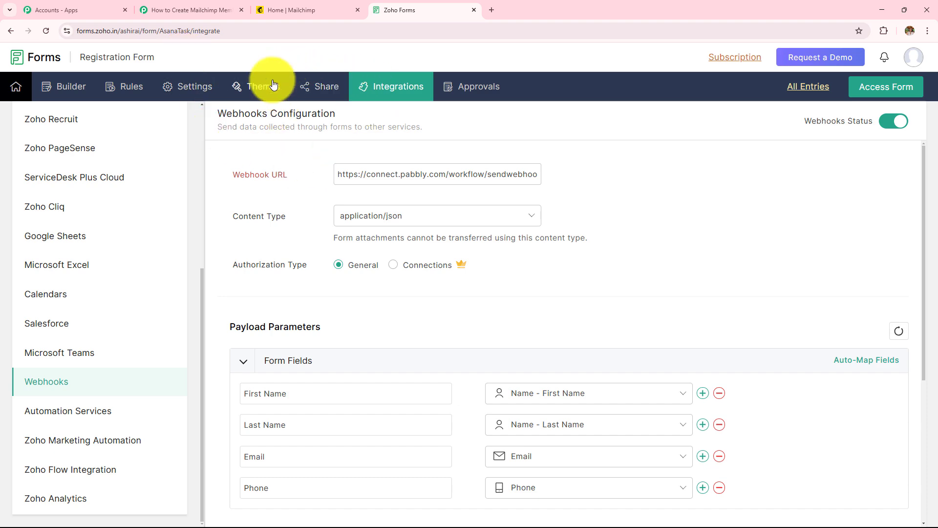
pyautogui.click(204, 8)
pyautogui.scroll(-3, 346, 278)
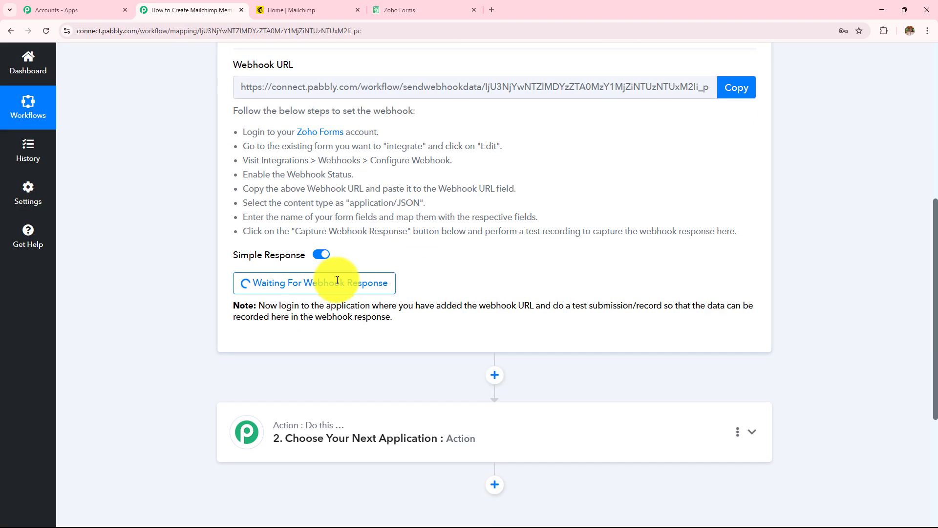
pyautogui.scroll(3, 229, 323)
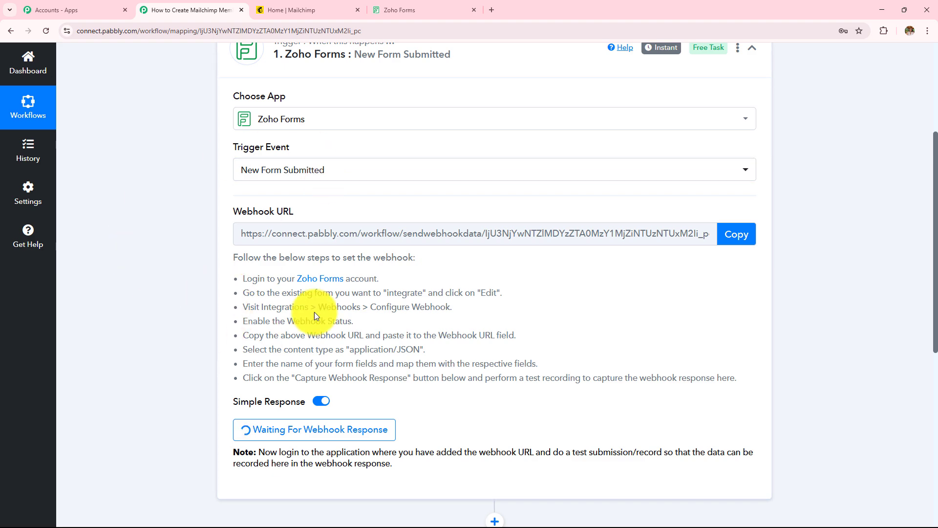
pyautogui.scroll(3, 287, 331)
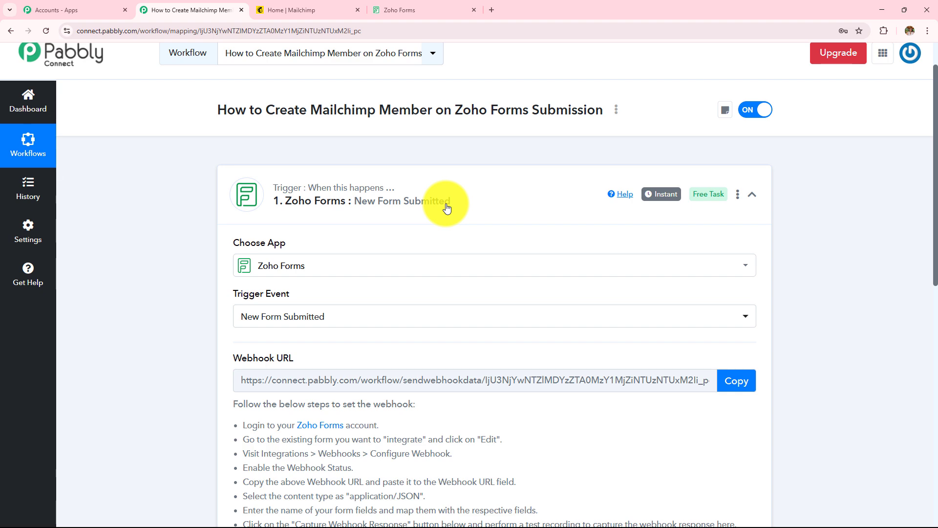
pyautogui.scroll(-6, 446, 207)
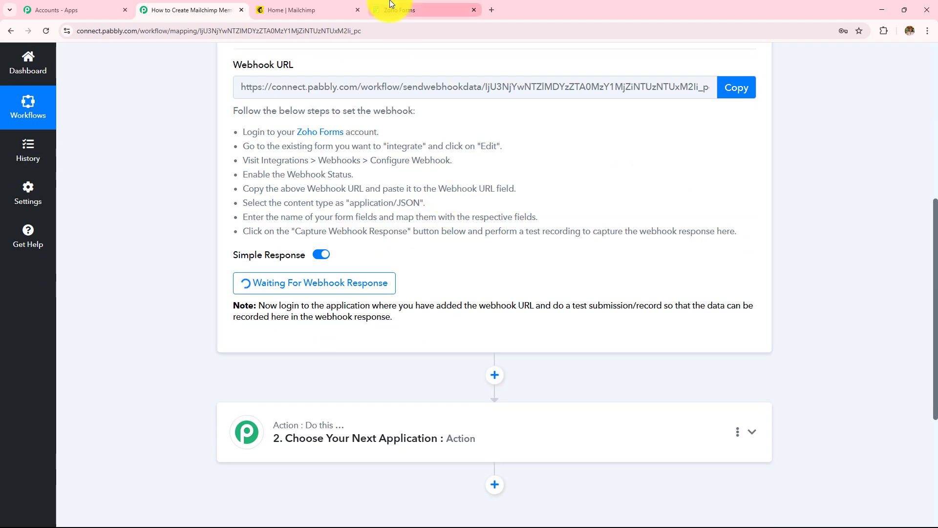
pyautogui.click(423, 10)
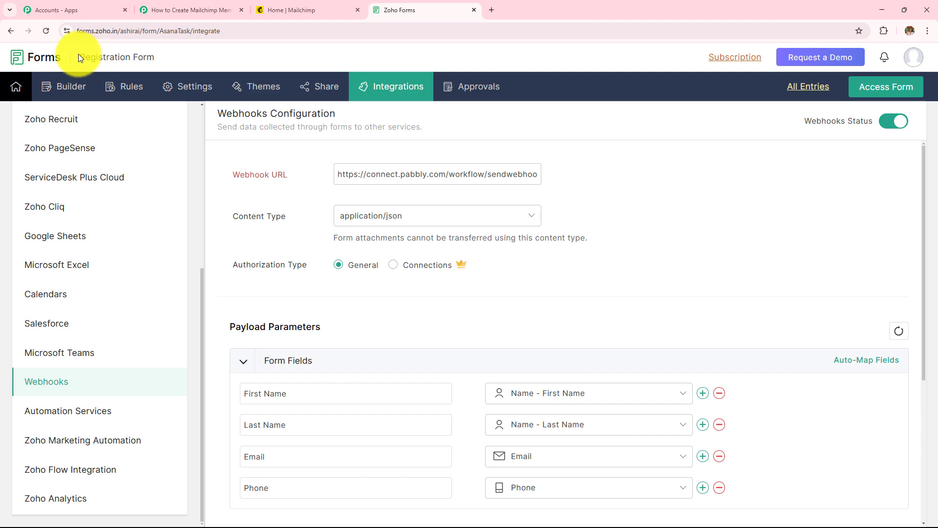
# Copy the Registration Form's public permalink from Share and open it in a new tab.
pyautogui.click(313, 93)
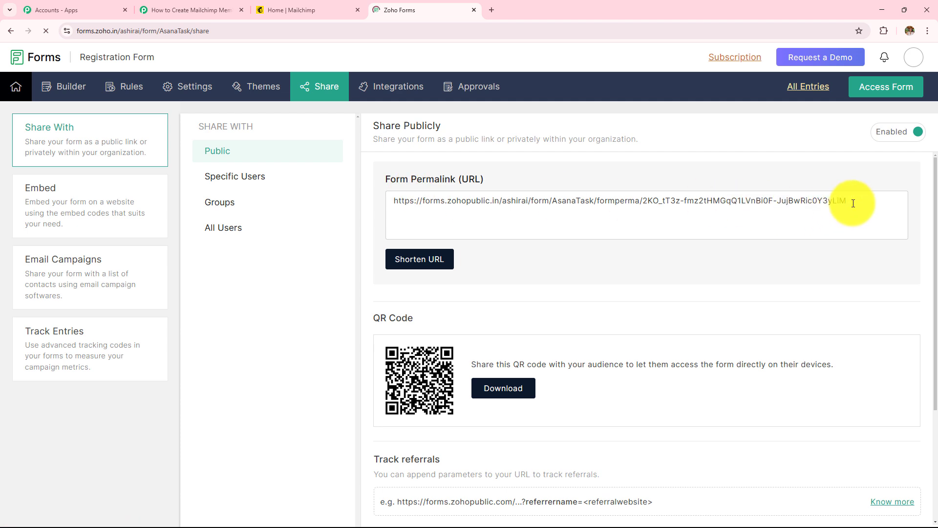
pyautogui.click(853, 204)
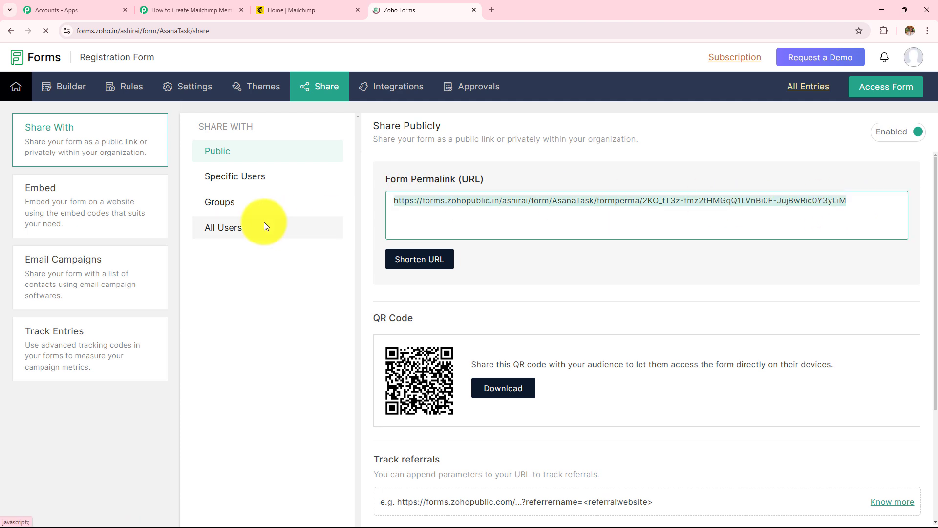
pyautogui.click(491, 9)
pyautogui.hotkey('ctrl', 'v')
pyautogui.press('Return')
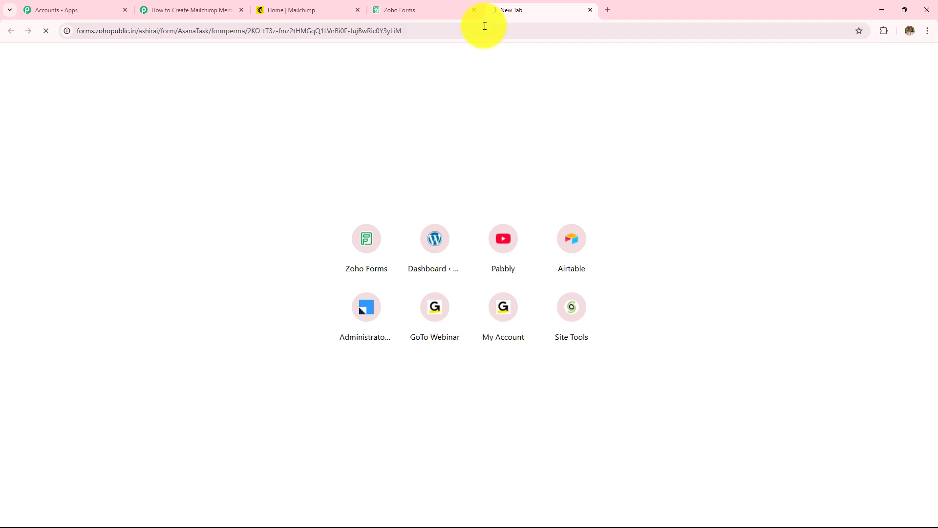
pyautogui.moveTo(377, 92); pyautogui.dragTo(583, 99)
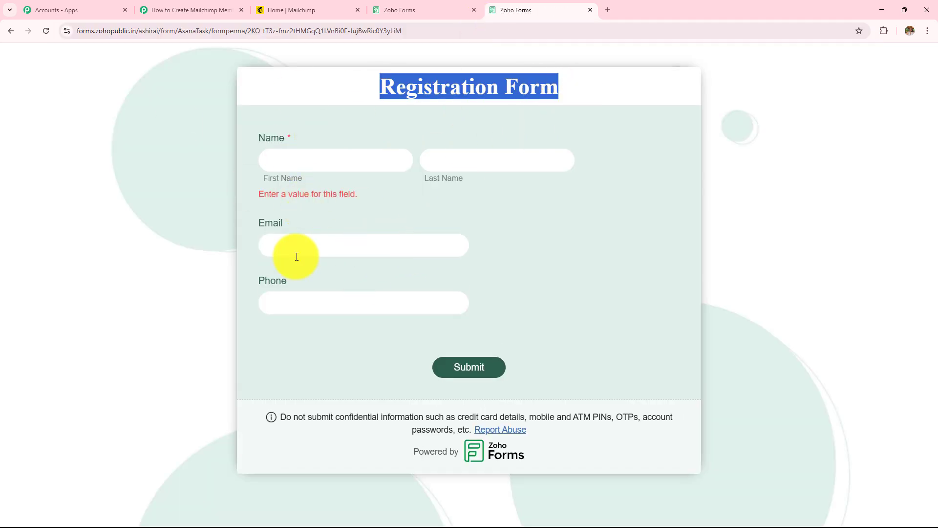
# Fill in first name, last name, email and phone, then submit the test entry.
pyautogui.click(330, 164)
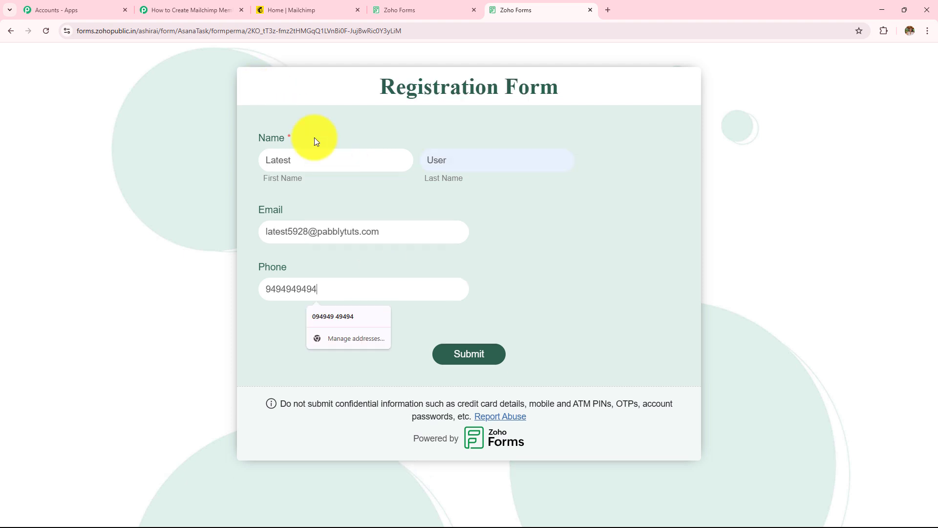
pyautogui.doubleClick(289, 160)
pyautogui.doubleClick(439, 161)
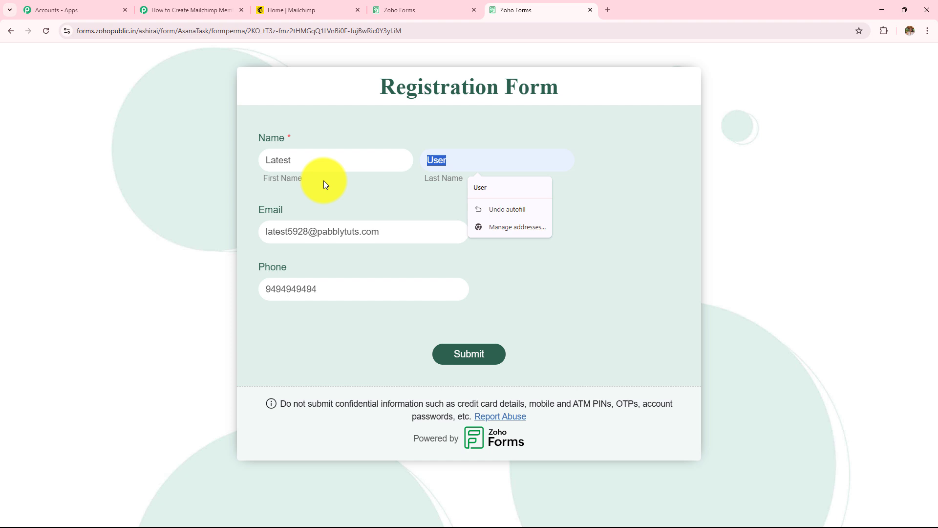
pyautogui.tripleClick(387, 232)
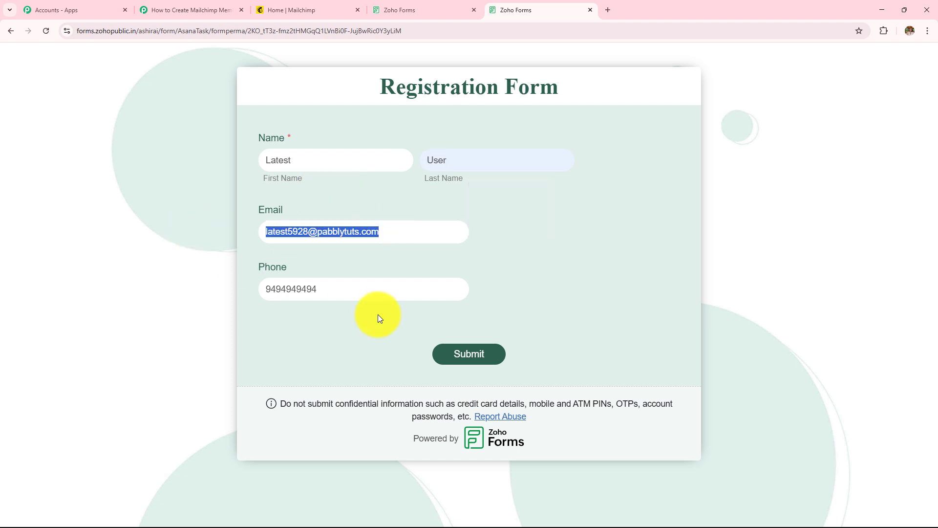
pyautogui.doubleClick(327, 288)
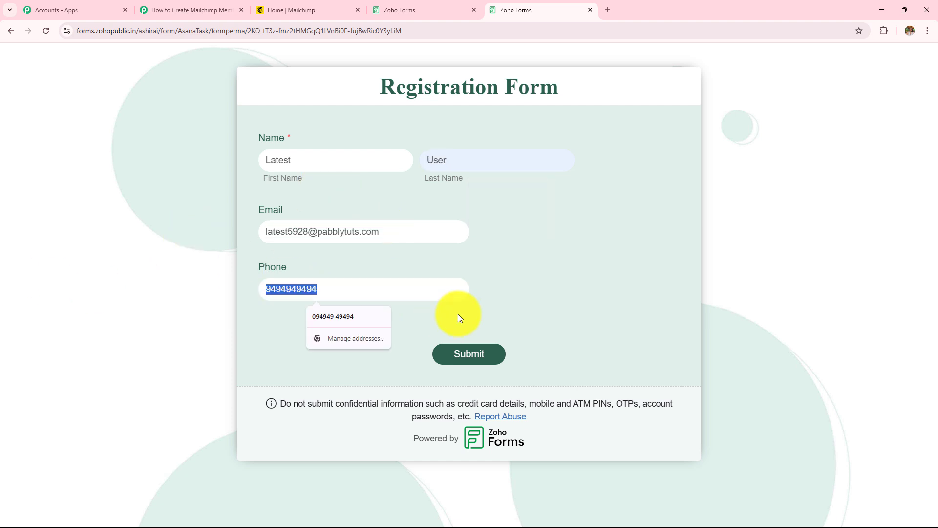
pyautogui.click(474, 366)
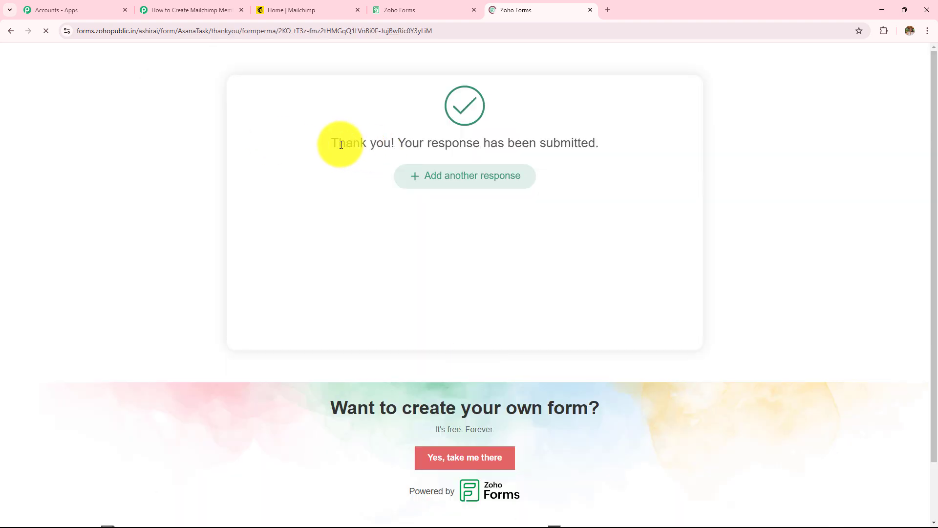
pyautogui.moveTo(325, 142); pyautogui.dragTo(618, 147)
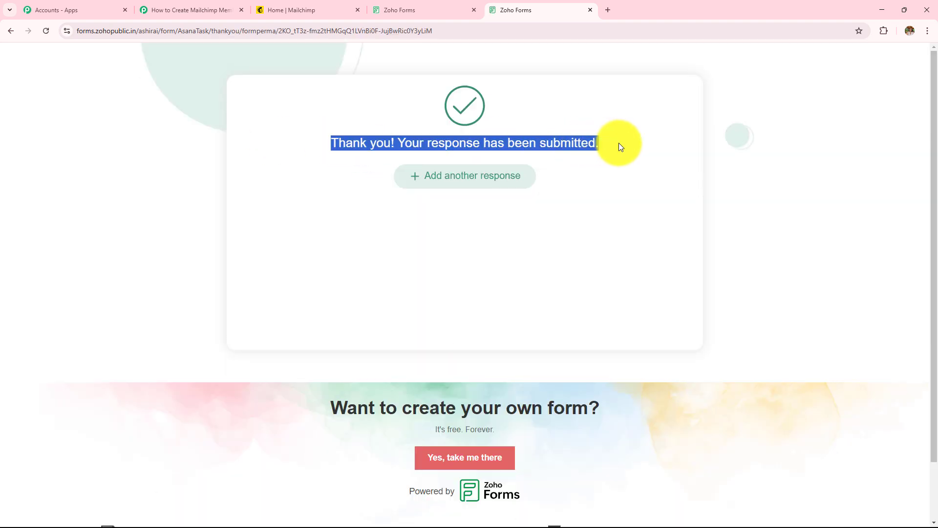
pyautogui.click(222, 10)
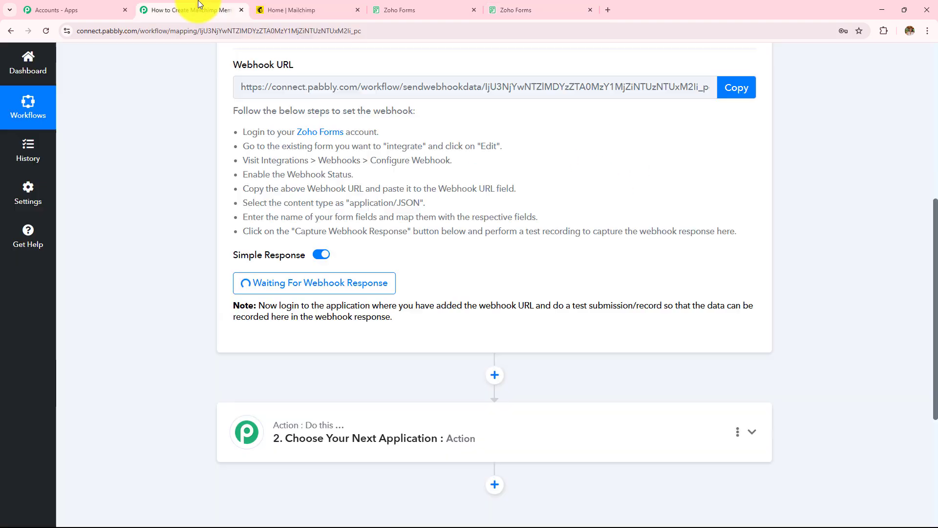
pyautogui.scroll(-3, 496, 228)
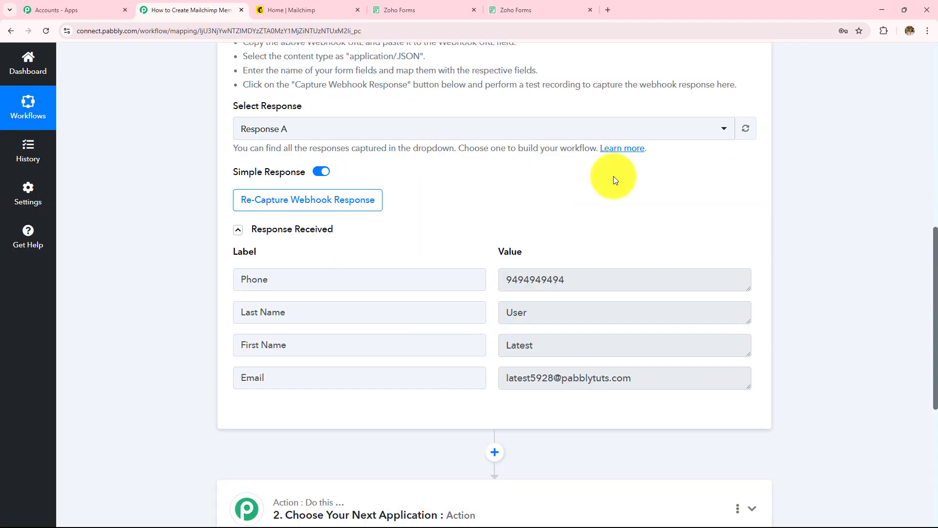
pyautogui.scroll(-3, 614, 178)
pyautogui.scroll(3, 613, 178)
pyautogui.scroll(-2, 614, 176)
pyautogui.doubleClick(565, 251)
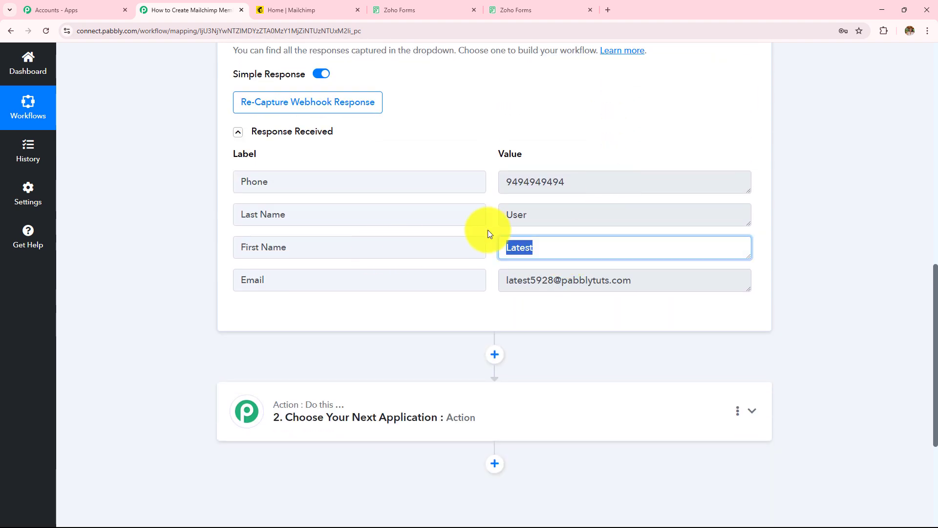
pyautogui.doubleClick(552, 217)
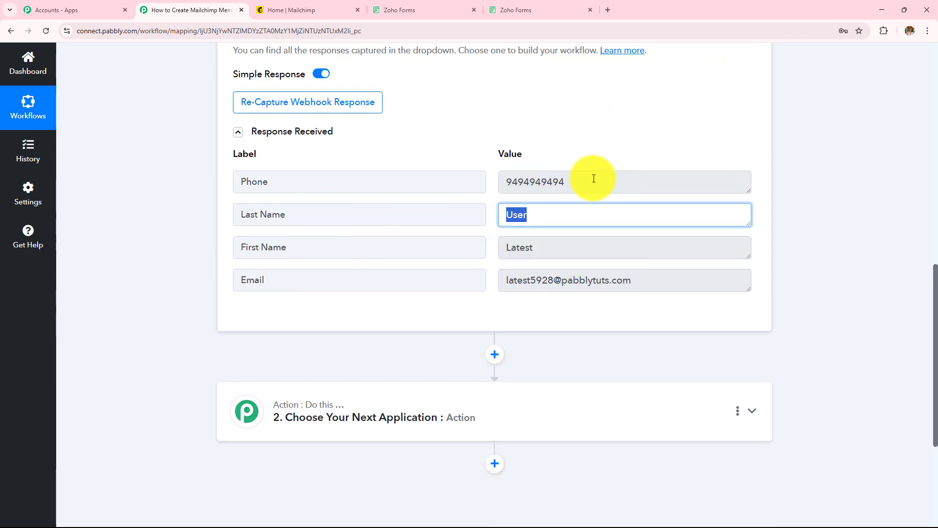
pyautogui.doubleClick(595, 177)
pyautogui.tripleClick(592, 280)
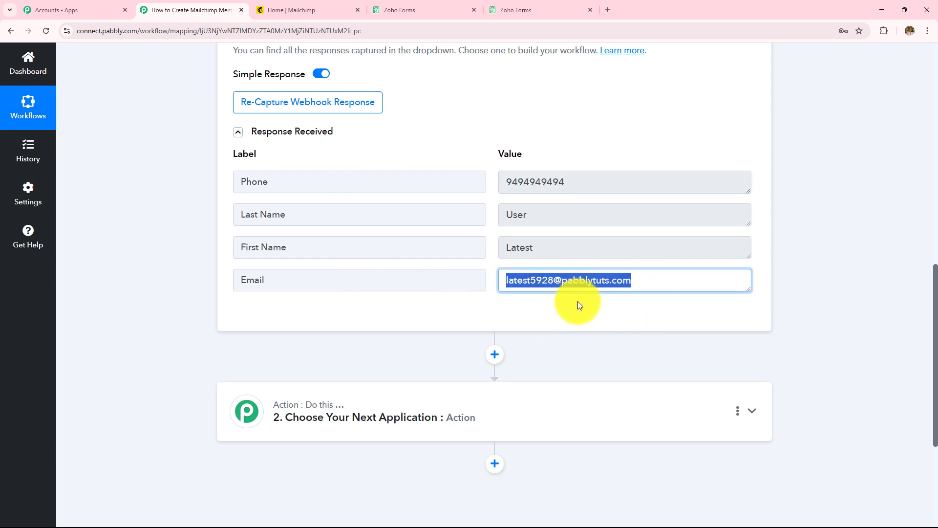
pyautogui.scroll(1, 577, 254)
pyautogui.click(538, 15)
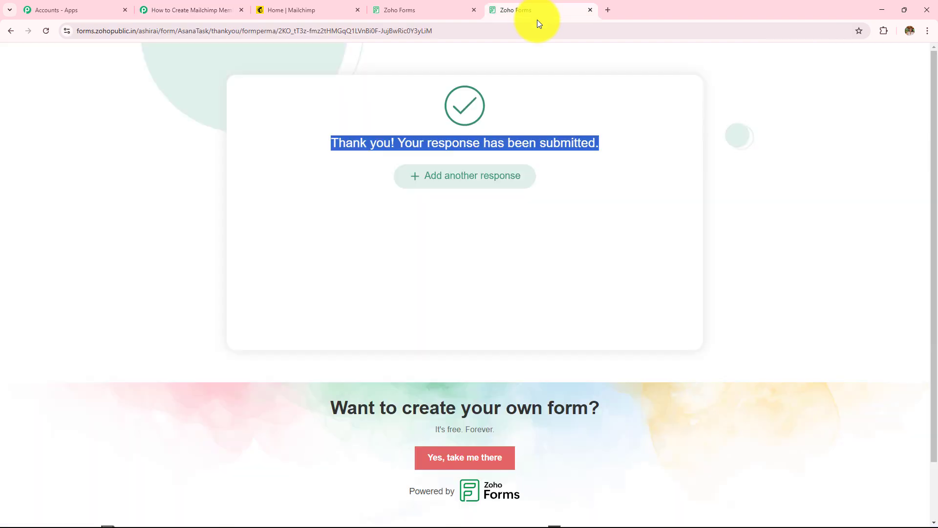
pyautogui.click(205, 10)
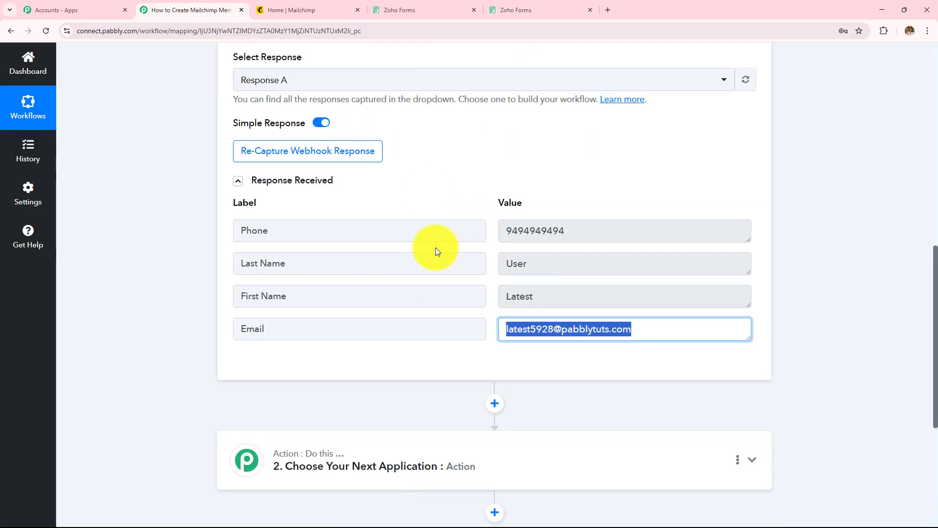
pyautogui.scroll(7, 435, 248)
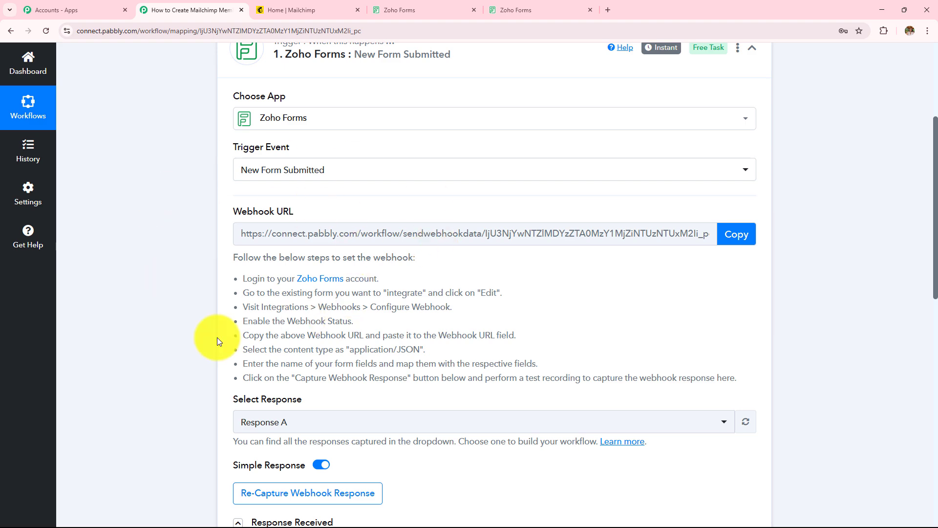
pyautogui.scroll(3, 217, 341)
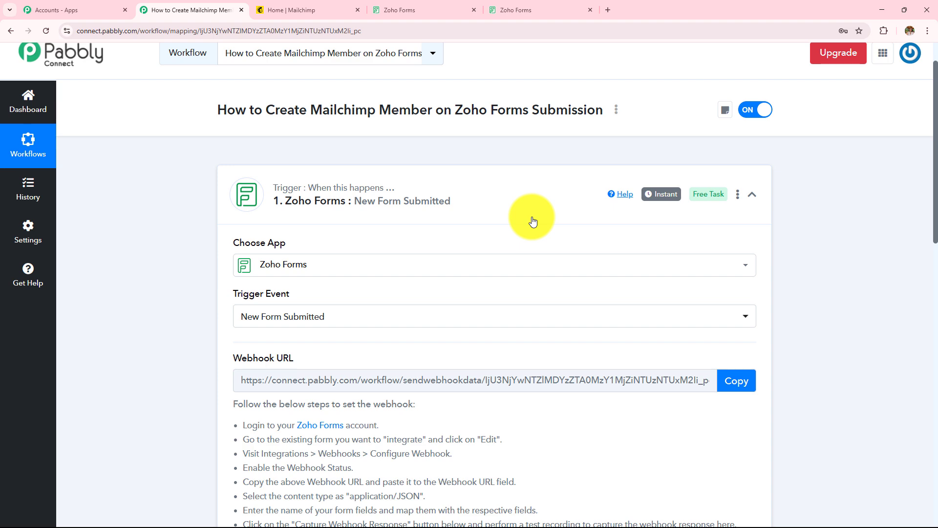
pyautogui.click(533, 7)
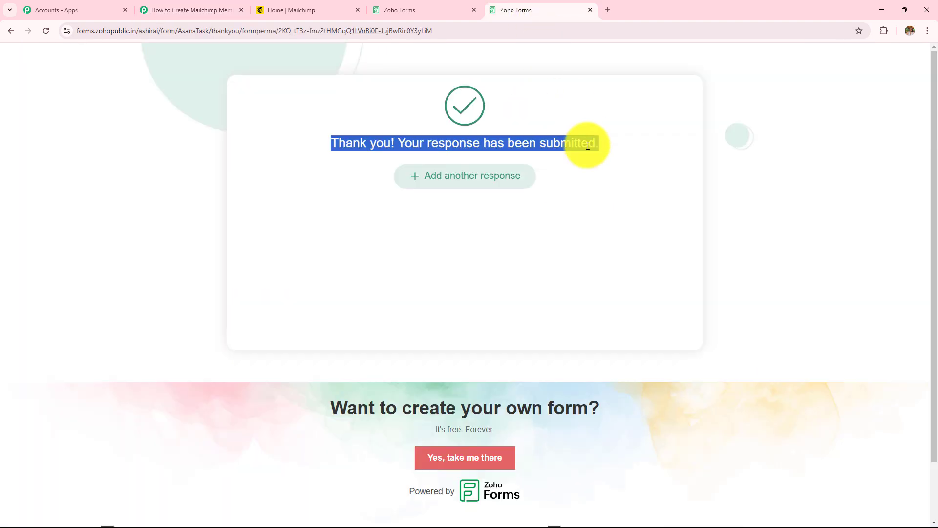
pyautogui.click(189, 8)
pyautogui.scroll(-1, 181, 264)
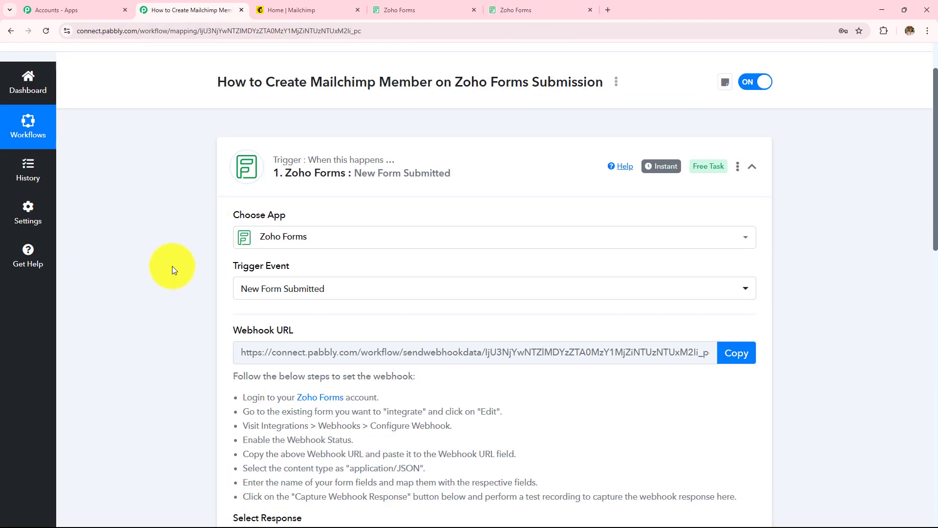
pyautogui.scroll(-5, 172, 266)
pyautogui.scroll(3, 172, 266)
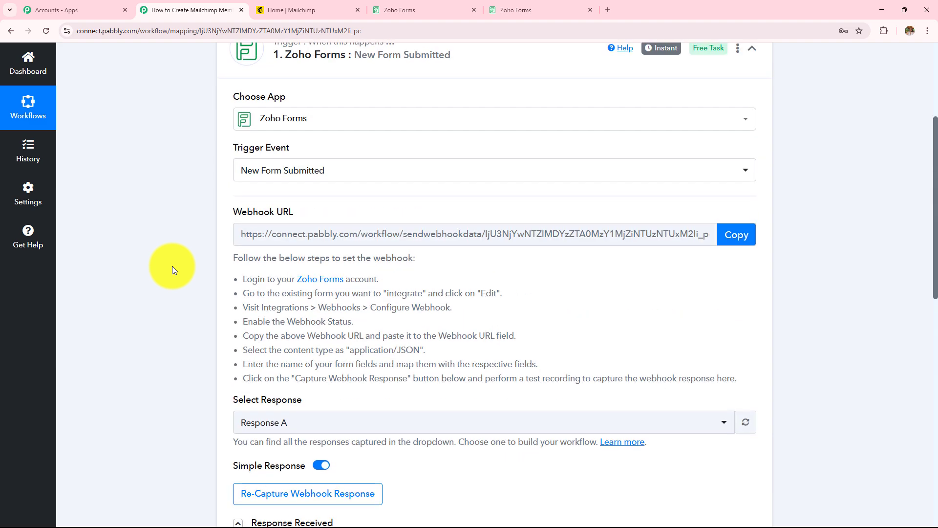
pyautogui.scroll(5, 172, 271)
pyautogui.moveTo(452, 159); pyautogui.dragTo(607, 160)
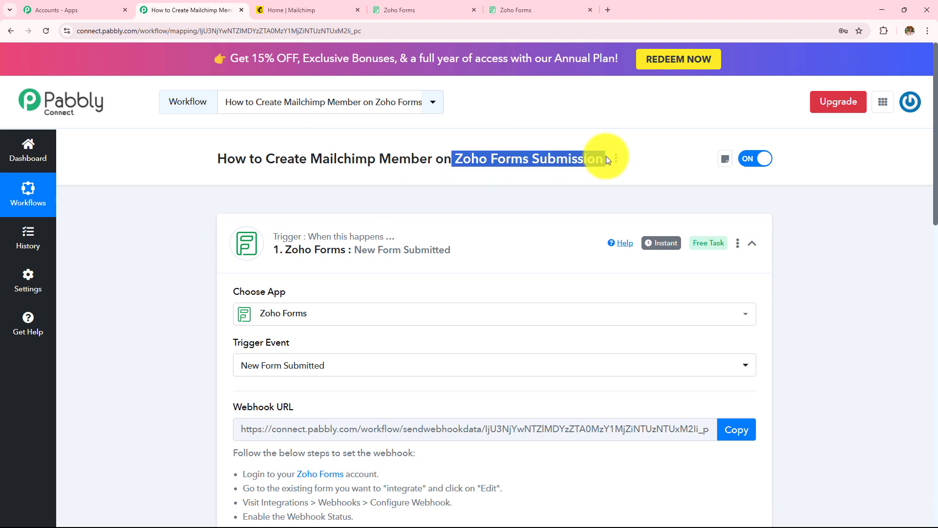
pyautogui.keyDown('shift'); pyautogui.click(254, 159); pyautogui.keyUp('shift')
pyautogui.scroll(-3, 148, 247)
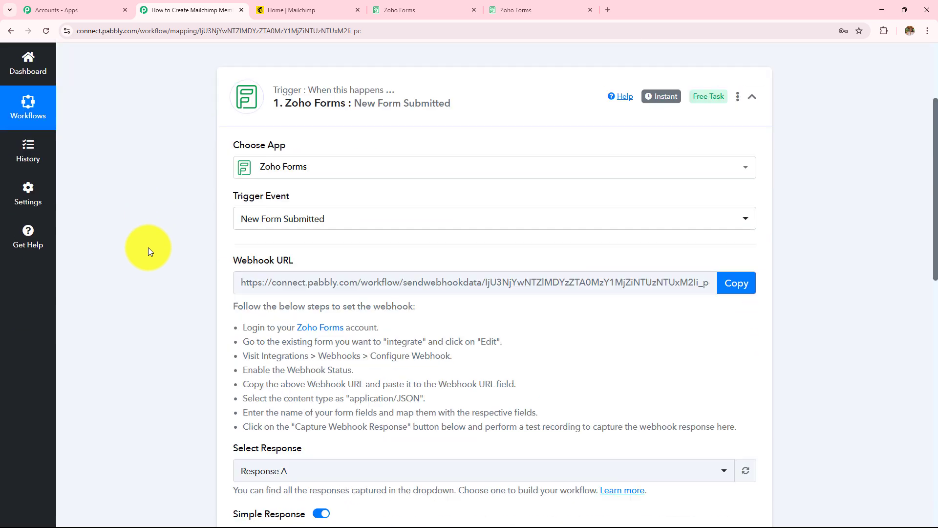
pyautogui.scroll(-10, 148, 247)
# Search 'Mail', choose Mailchimp with the Add New Member with Custom Fields event, then Connect.
pyautogui.click(465, 212)
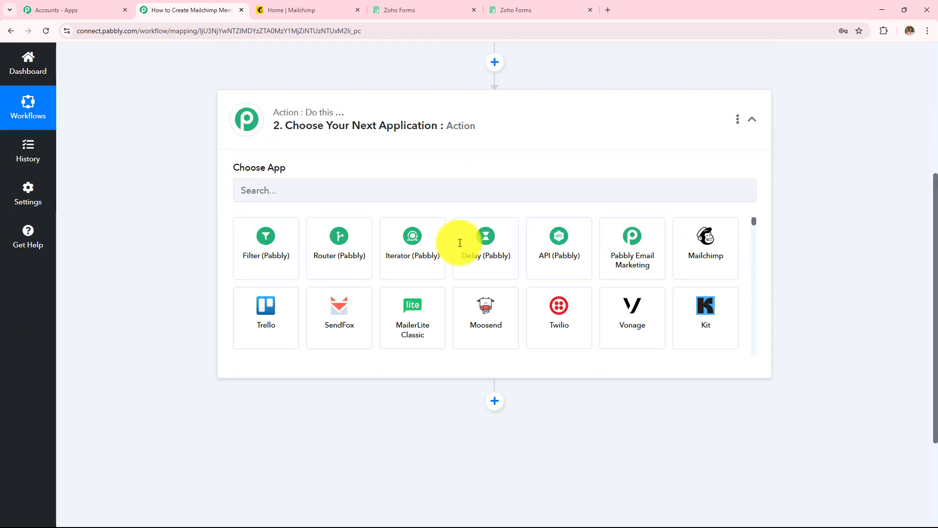
pyautogui.scroll(1, 460, 243)
pyautogui.click(455, 252)
pyautogui.write('Mail')
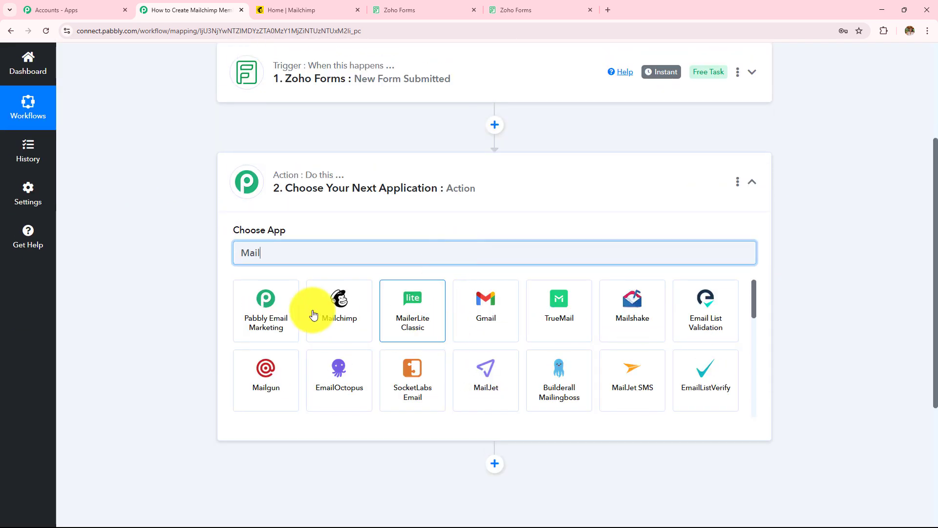
pyautogui.click(313, 314)
pyautogui.click(308, 310)
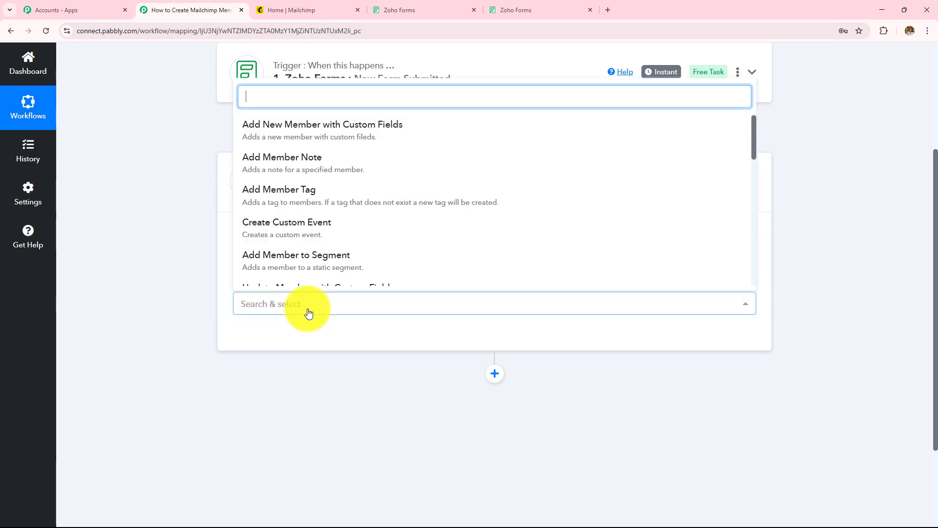
pyautogui.click(314, 136)
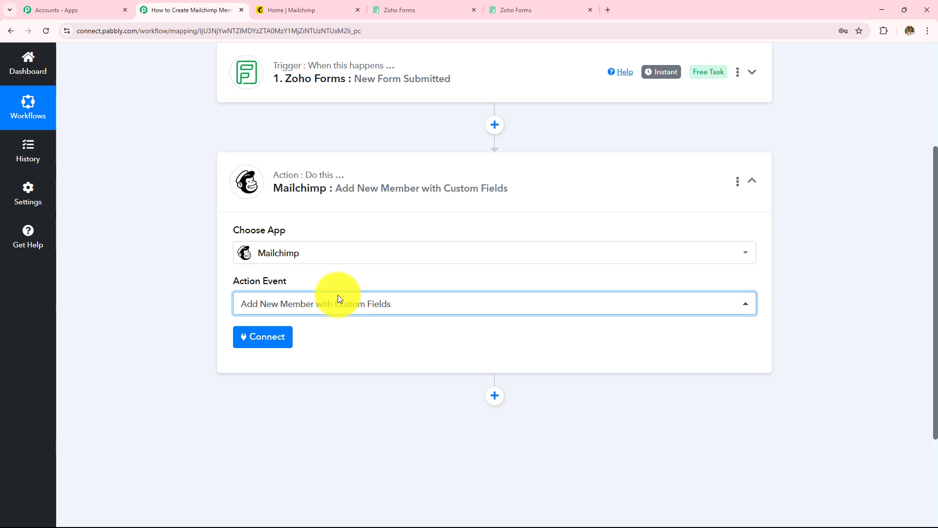
pyautogui.click(268, 336)
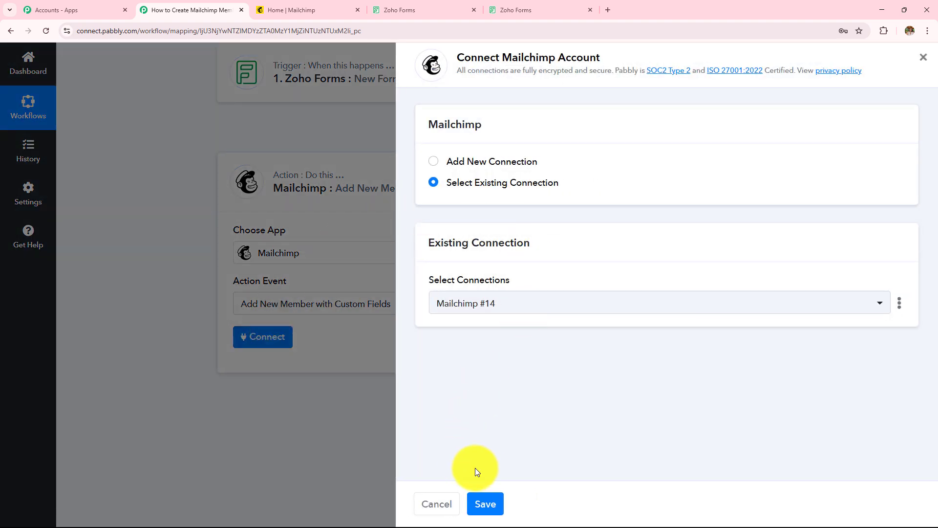
# Choose Add New Connection for Mailchimp and review the Data Center hint.
pyautogui.click(433, 161)
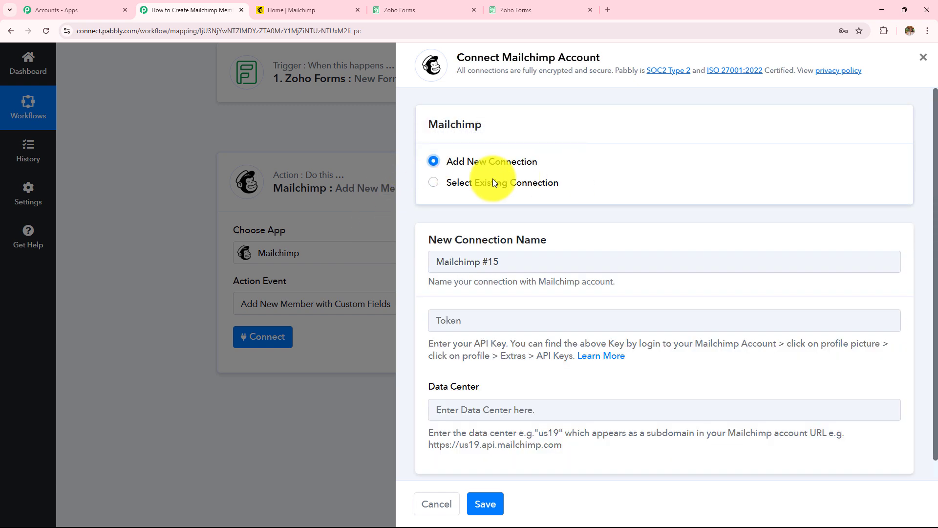
pyautogui.scroll(-1, 534, 202)
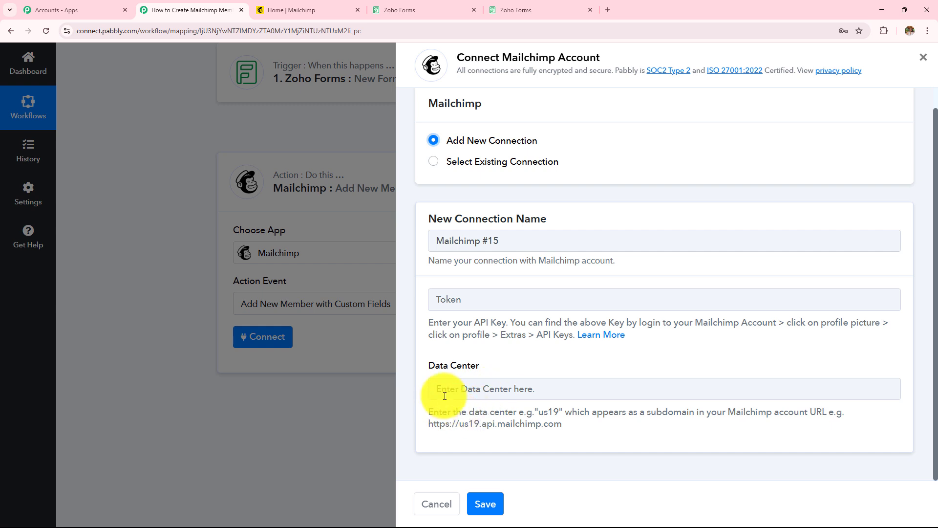
pyautogui.moveTo(424, 415); pyautogui.dragTo(618, 462)
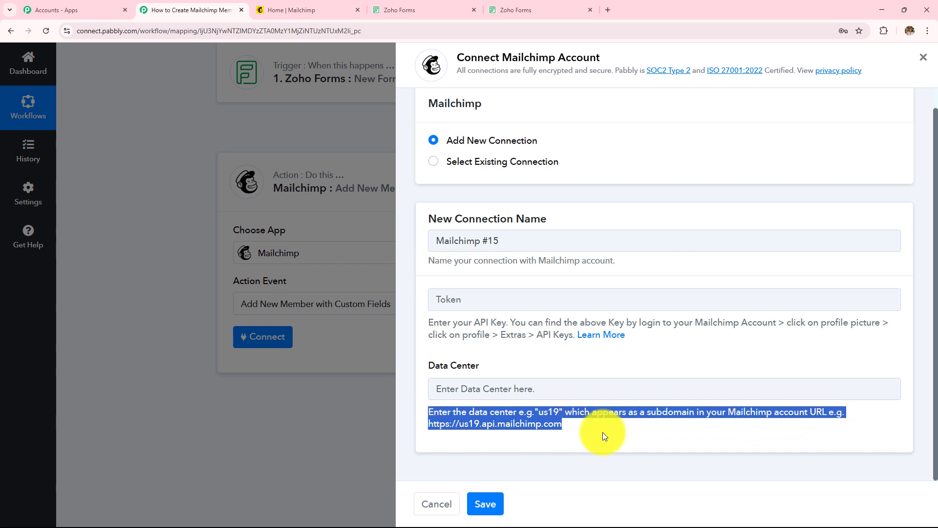
# Copy us6 from the Mailchimp page address and paste it into the Data Center field.
pyautogui.click(274, 10)
pyautogui.click(184, 31)
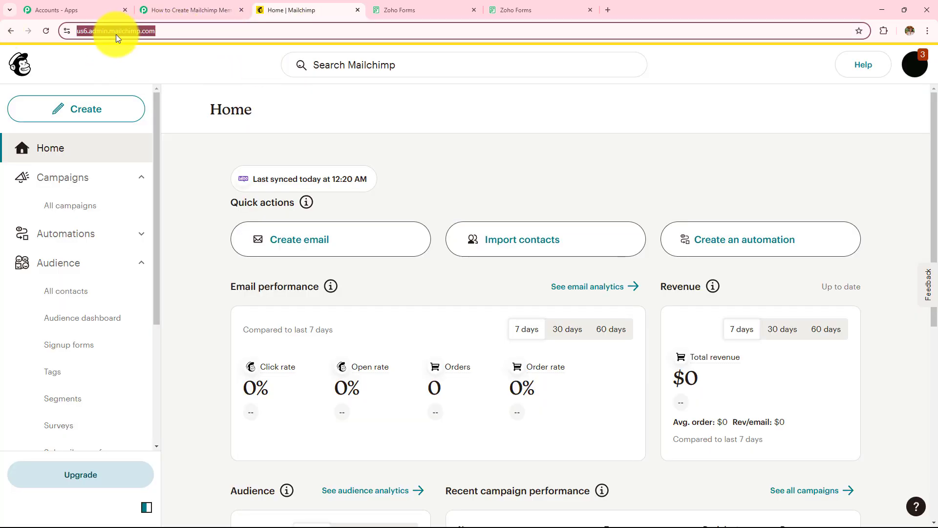
pyautogui.click(198, 67)
pyautogui.moveTo(87, 33); pyautogui.dragTo(79, 32)
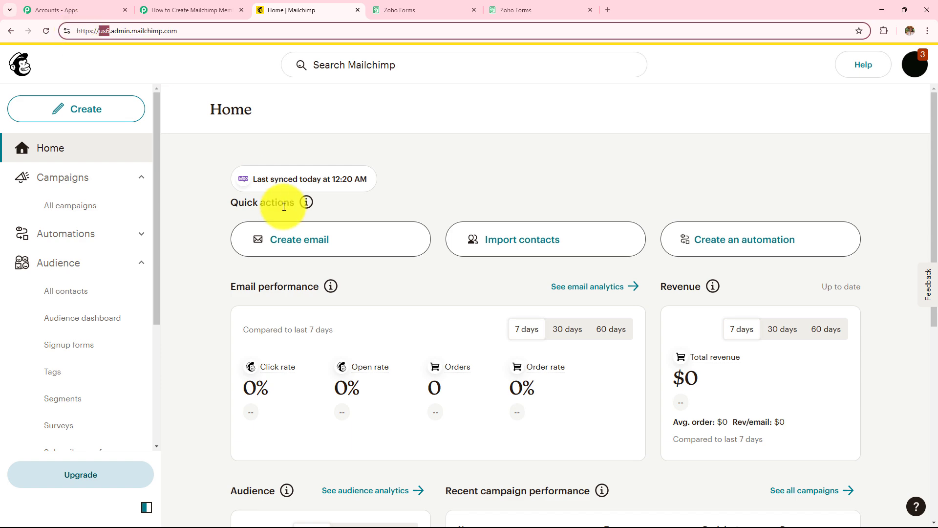
pyautogui.hotkey('ctrl', 'c')
pyautogui.click(185, 9)
pyautogui.click(476, 389)
pyautogui.hotkey('ctrl', 'v')
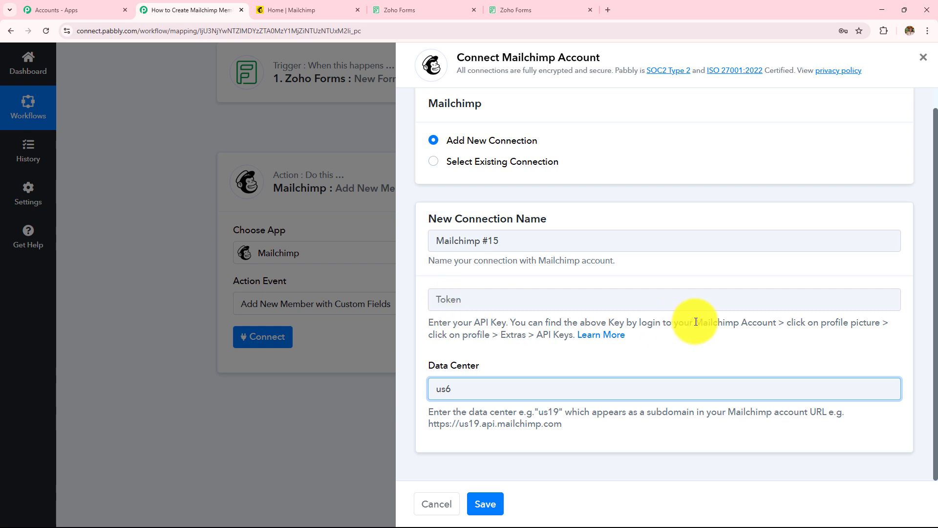
pyautogui.moveTo(696, 322); pyautogui.dragTo(820, 339)
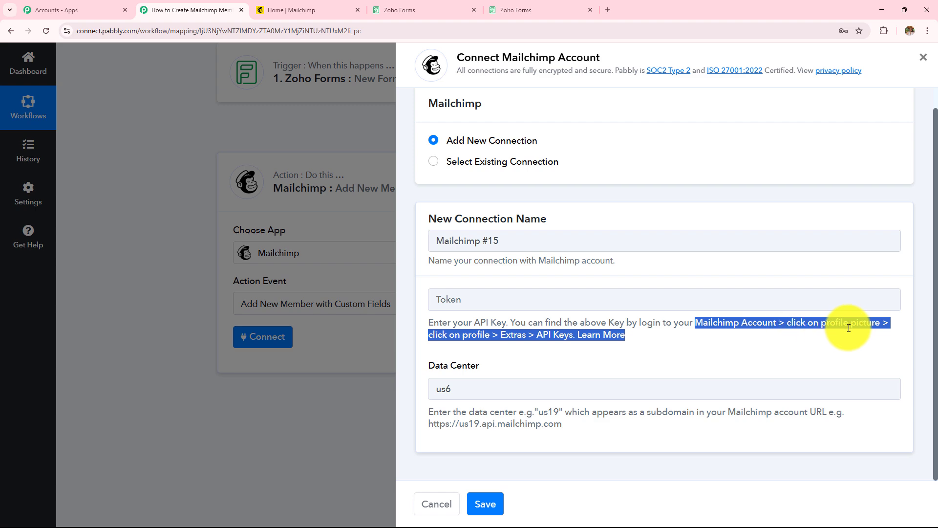
# Go to the API keys page from the Mailchimp profile's extra options.
pyautogui.click(321, 5)
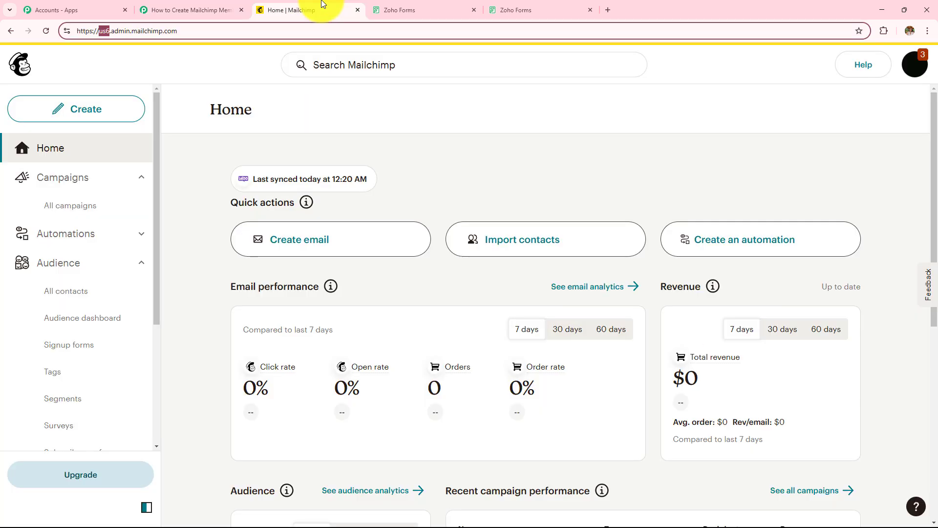
pyautogui.click(921, 69)
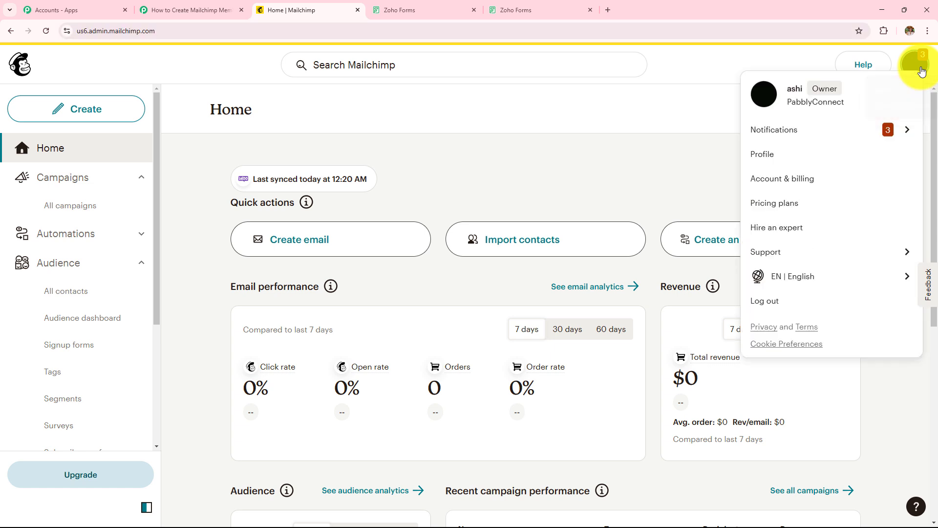
pyautogui.click(767, 155)
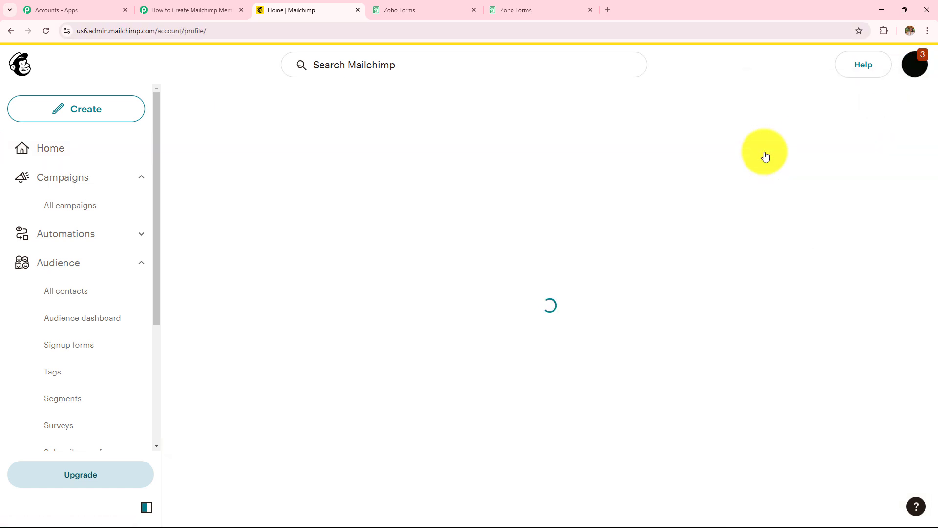
pyautogui.click(451, 195)
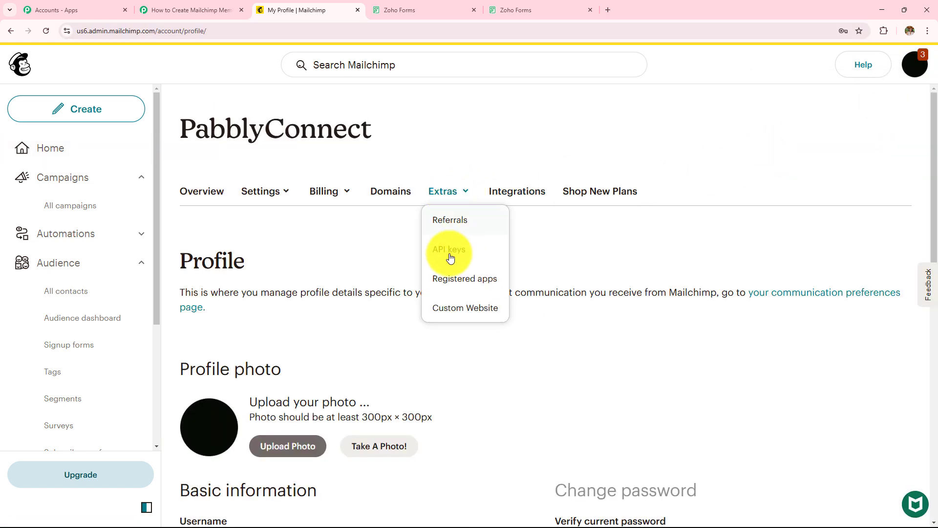
pyautogui.click(454, 256)
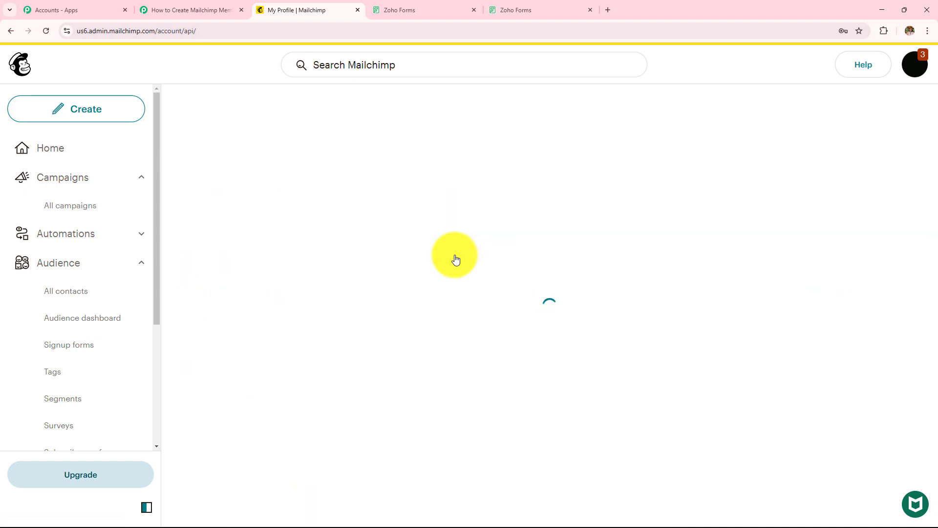
pyautogui.moveTo(934, 281); pyautogui.dragTo(934, 464)
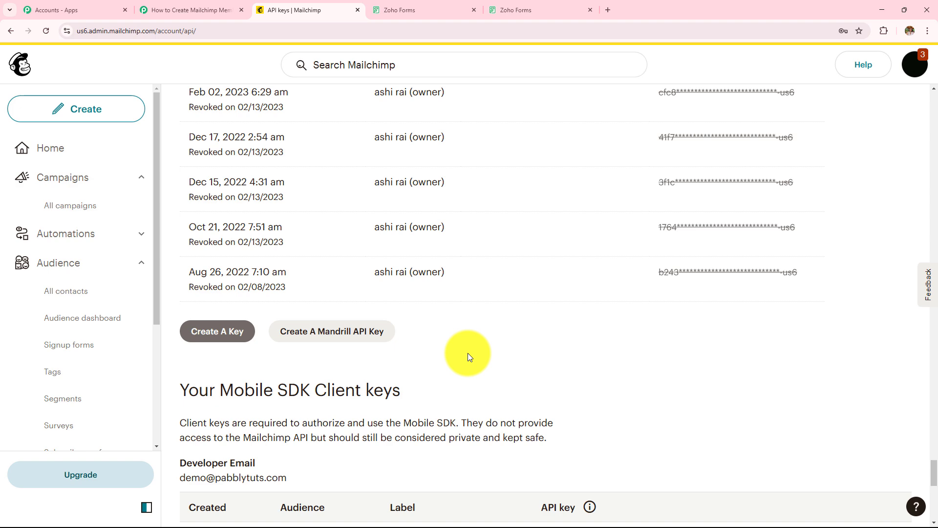
# Generate an API key named Testing987 and copy it to the clipboard.
pyautogui.click(226, 334)
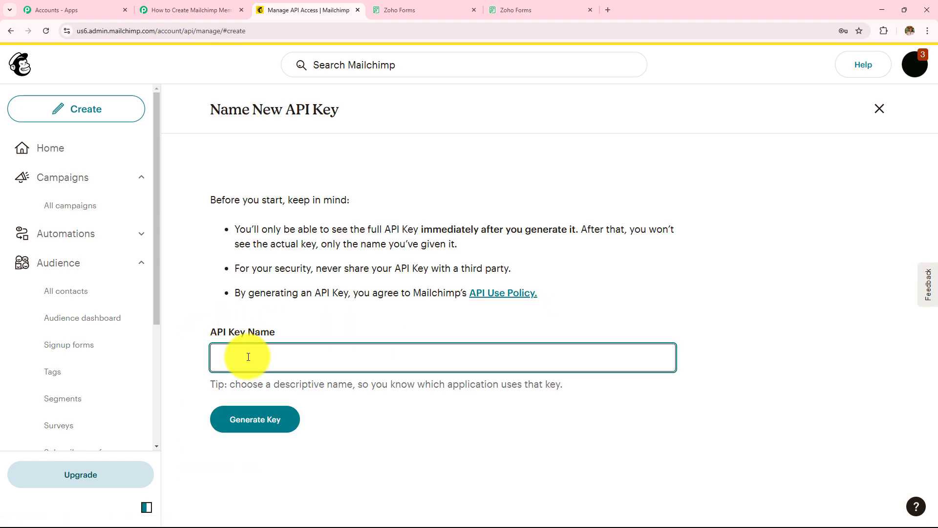
pyautogui.write('Testing987')
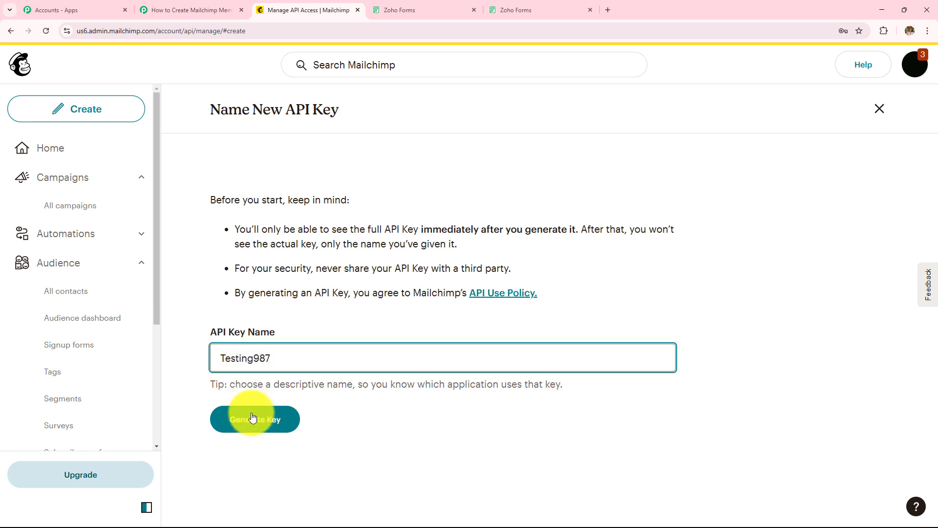
pyautogui.click(254, 426)
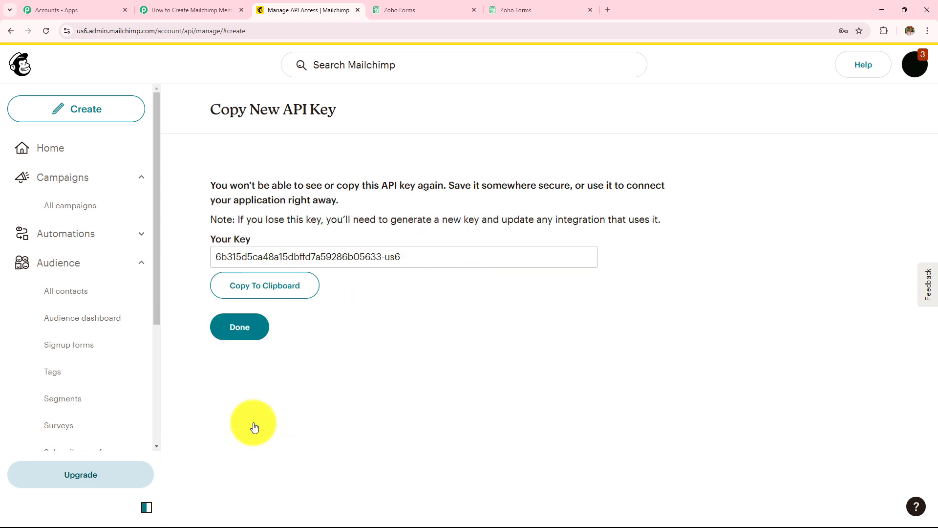
pyautogui.click(308, 293)
pyautogui.click(275, 291)
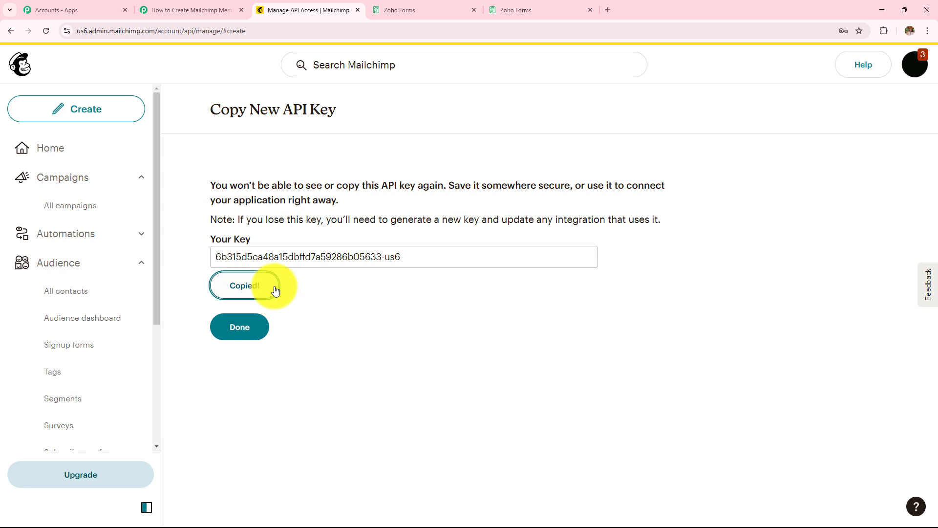
pyautogui.click(168, 9)
# Paste the Mailchimp API key into the Token field and save the connection.
pyautogui.click(459, 298)
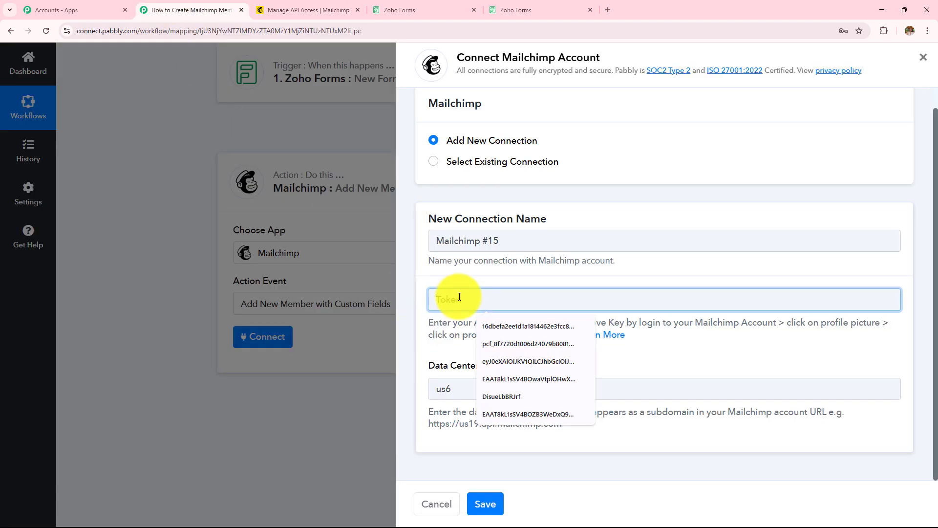
pyautogui.hotkey('ctrl', 'v')
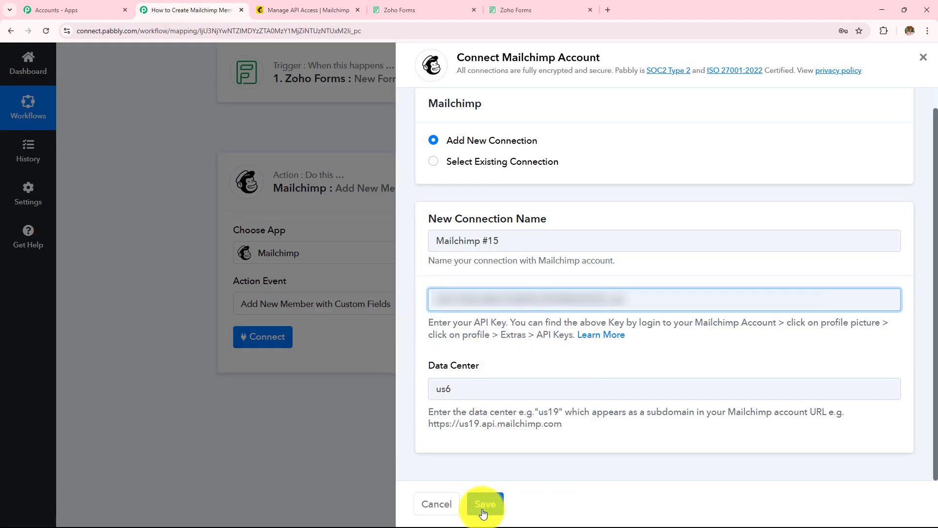
pyautogui.click(484, 504)
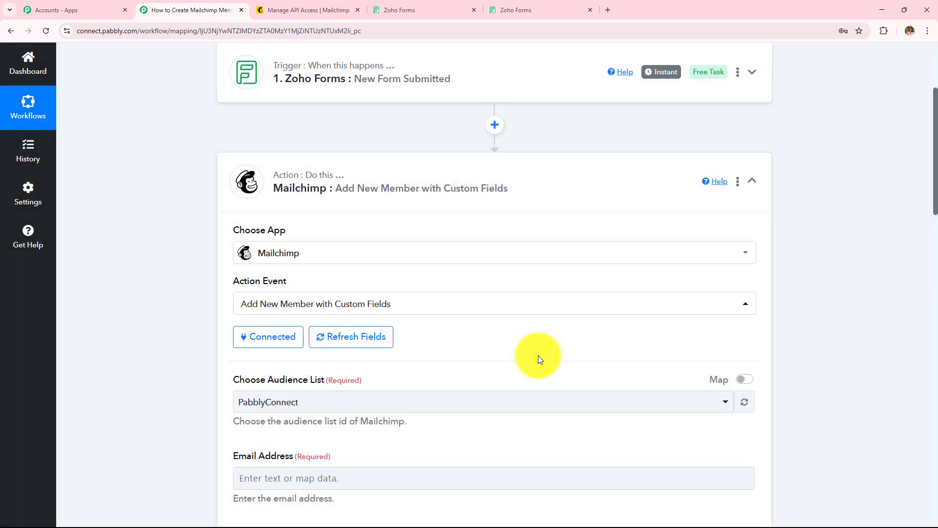
pyautogui.scroll(-10, 538, 356)
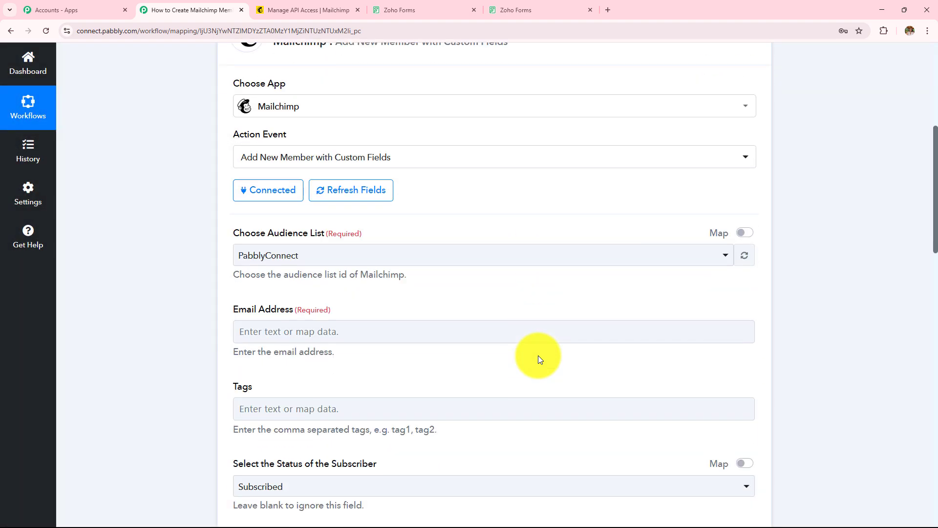
pyautogui.scroll(8, 538, 356)
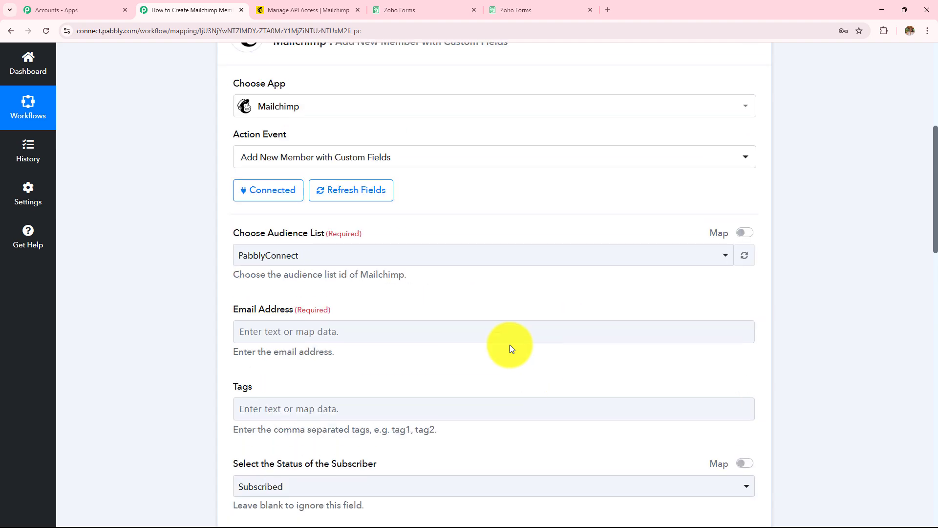
# Choose PabblyConnect as the Mailchimp audience list.
pyautogui.moveTo(230, 234); pyautogui.dragTo(359, 234)
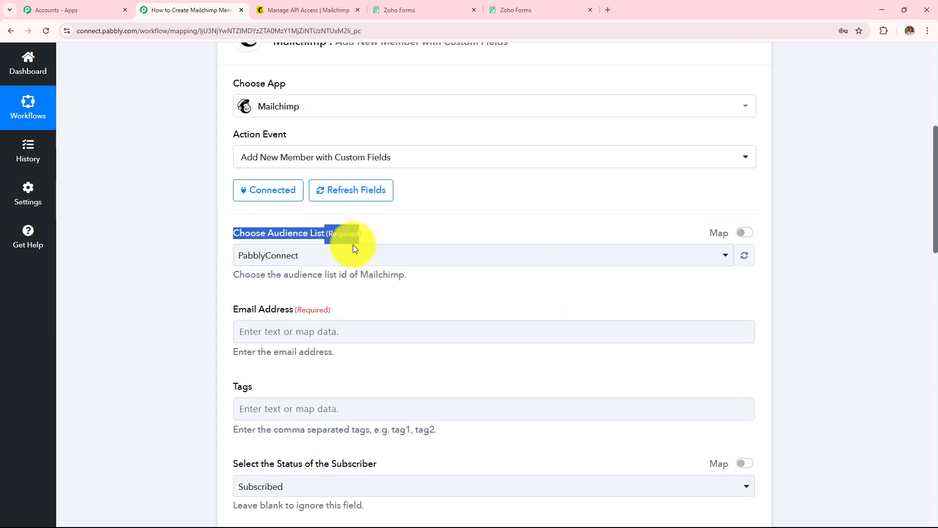
pyautogui.click(350, 260)
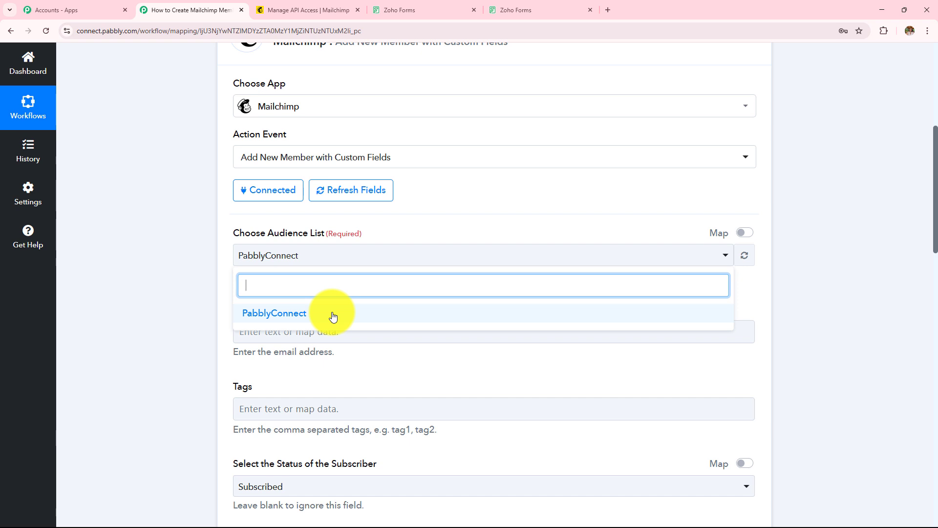
pyautogui.click(332, 317)
pyautogui.scroll(-4, 441, 307)
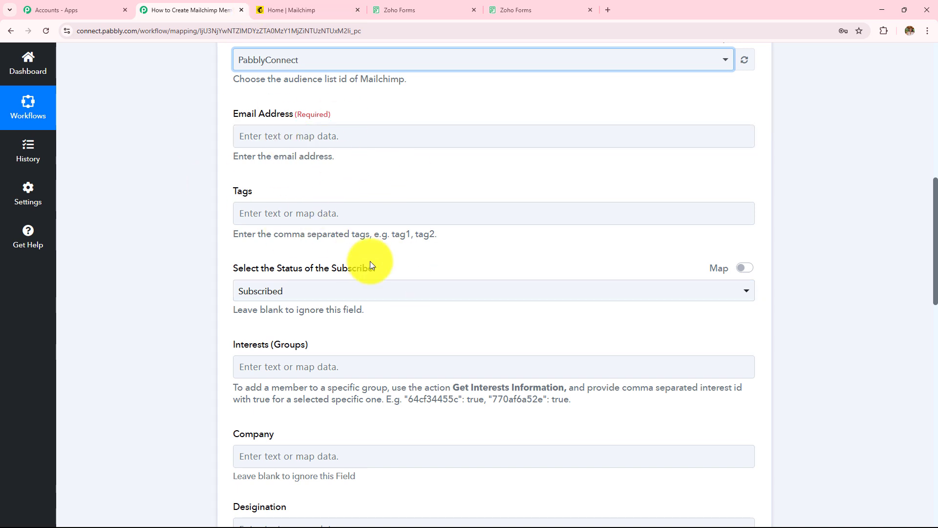
pyautogui.scroll(8, 371, 265)
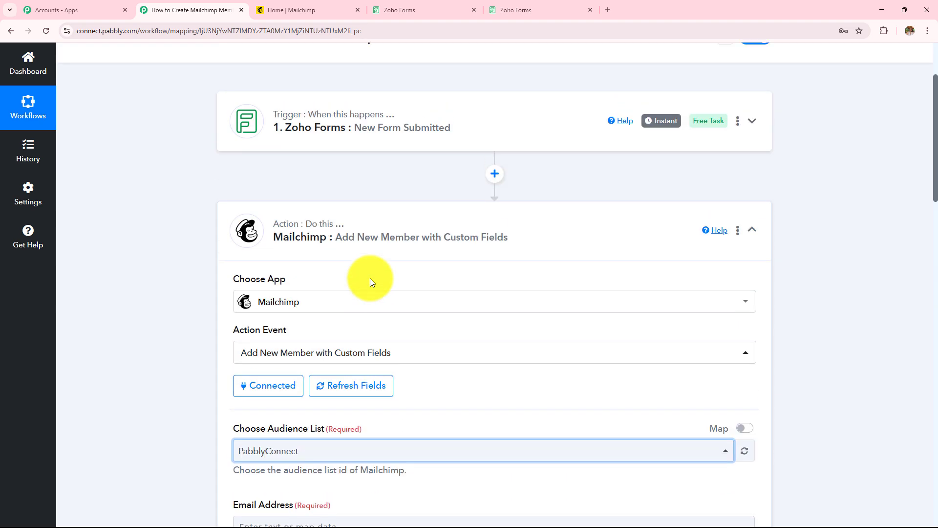
pyautogui.scroll(-3, 403, 261)
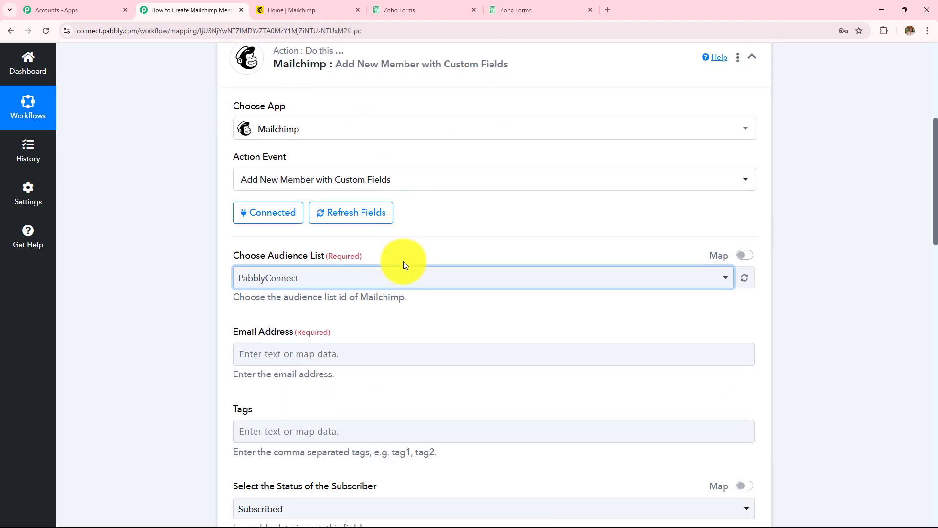
pyautogui.scroll(-2, 403, 264)
# Map the Zoho Forms submission's Email value into the Mailchimp Email Address field.
pyautogui.click(324, 235)
pyautogui.scroll(-3, 420, 219)
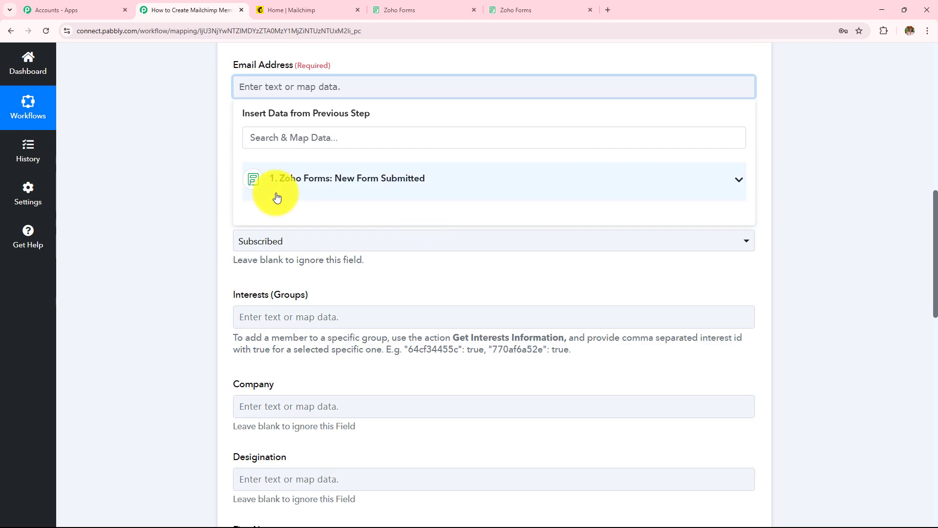
pyautogui.click(427, 193)
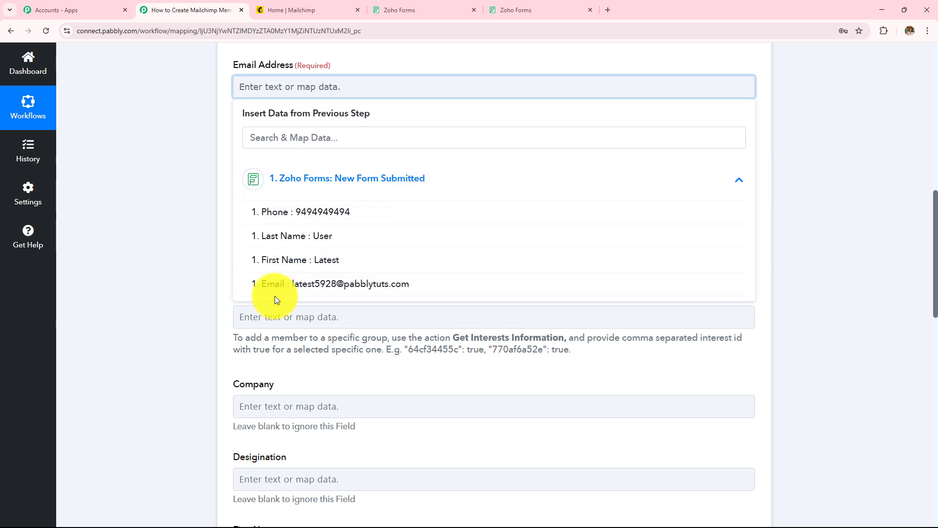
pyautogui.click(341, 289)
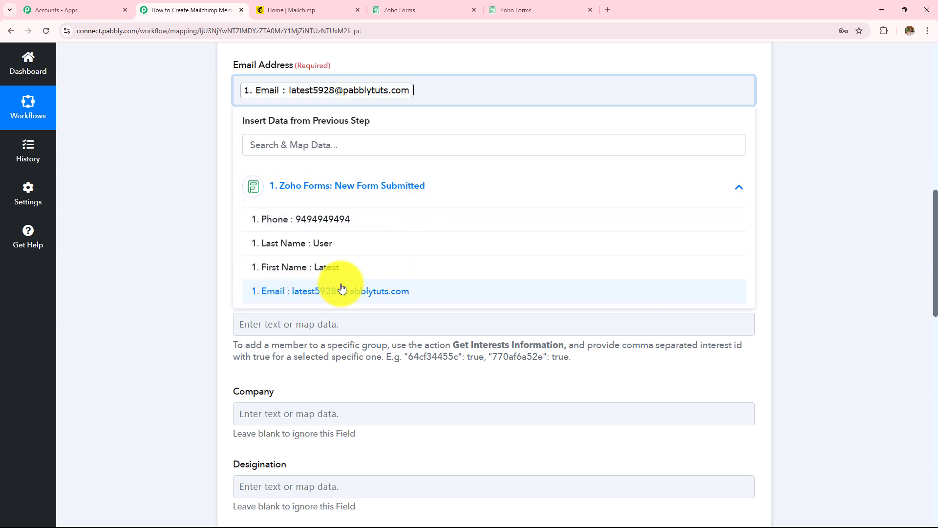
# Leave Tags empty and set the subscriber status to Subscribed.
pyautogui.click(175, 234)
pyautogui.scroll(1, 402, 279)
pyautogui.scroll(3, 403, 278)
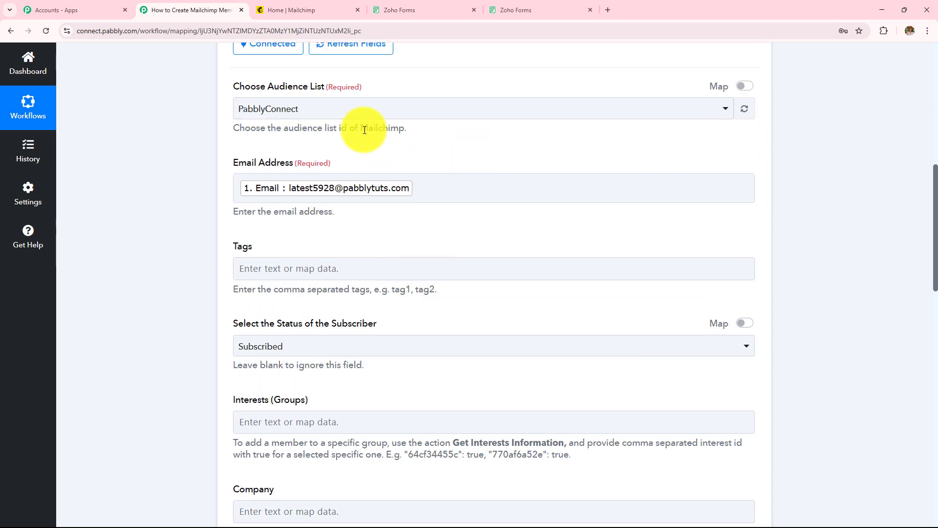
pyautogui.scroll(-4, 518, 272)
pyautogui.doubleClick(238, 155)
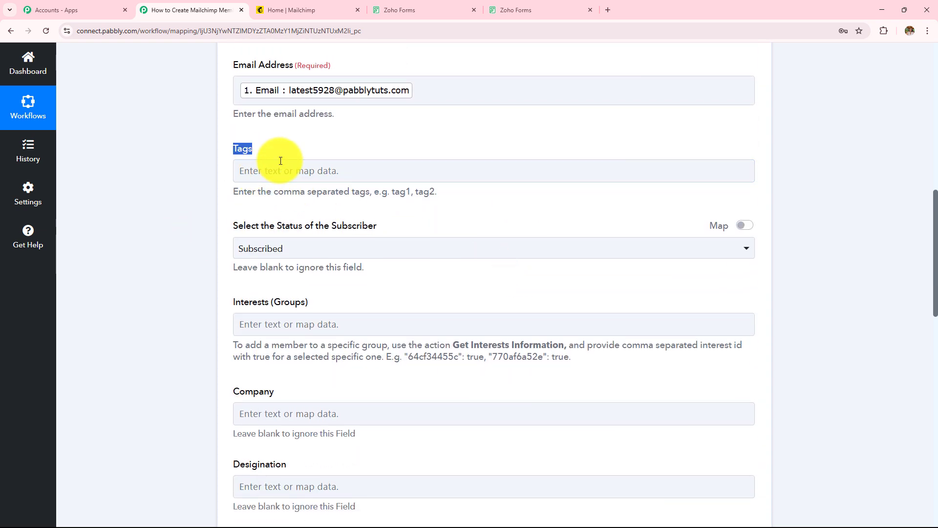
pyautogui.scroll(-2, 417, 199)
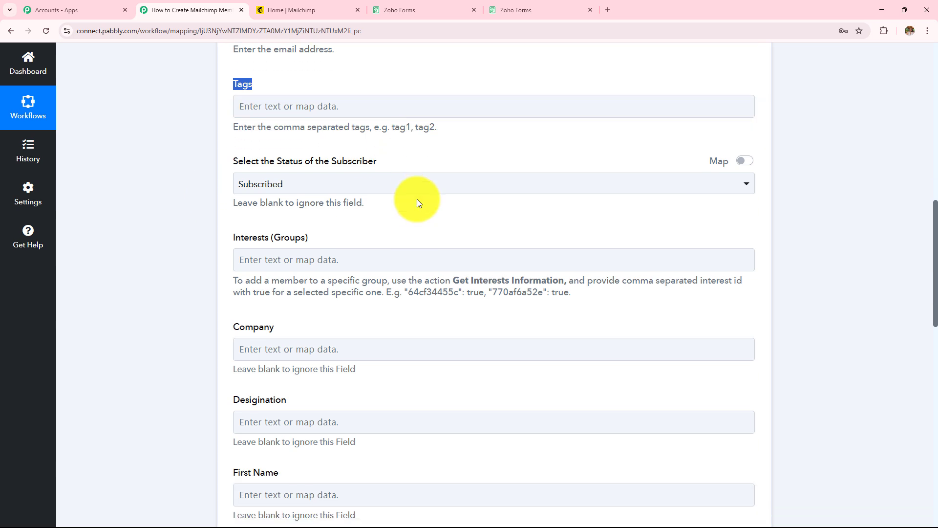
pyautogui.moveTo(233, 128); pyautogui.dragTo(388, 136)
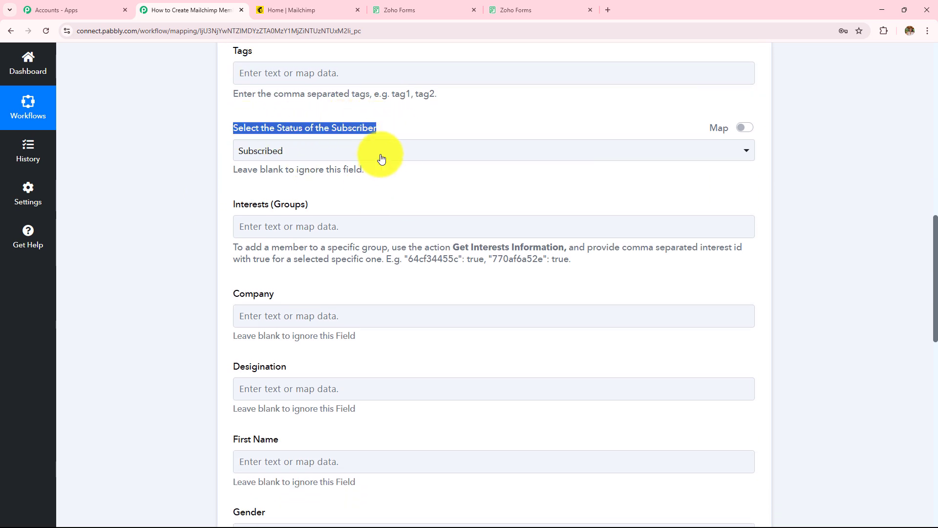
pyautogui.click(382, 158)
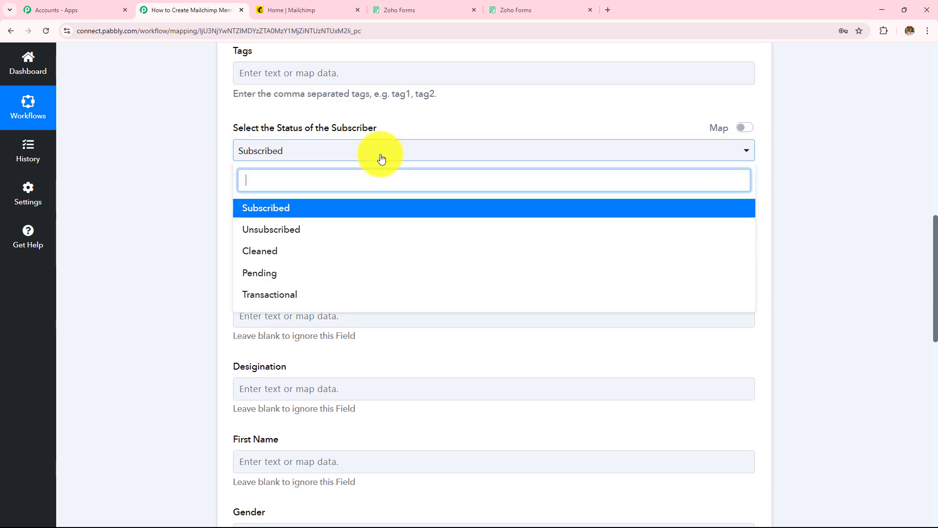
pyautogui.click(378, 210)
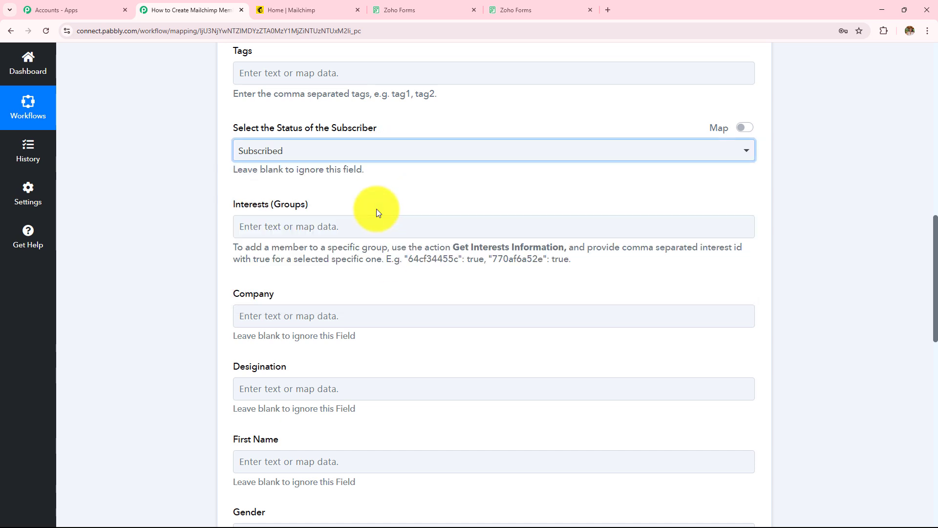
# Leave the optional Interests, Company and Designation fields blank.
pyautogui.scroll(-2, 376, 209)
pyautogui.moveTo(231, 106); pyautogui.dragTo(349, 112)
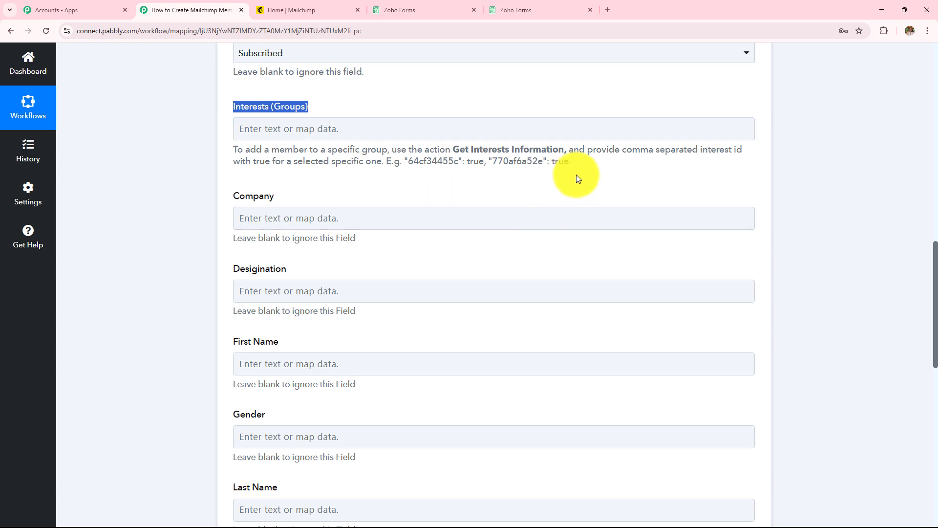
pyautogui.moveTo(576, 177); pyautogui.dragTo(130, 162)
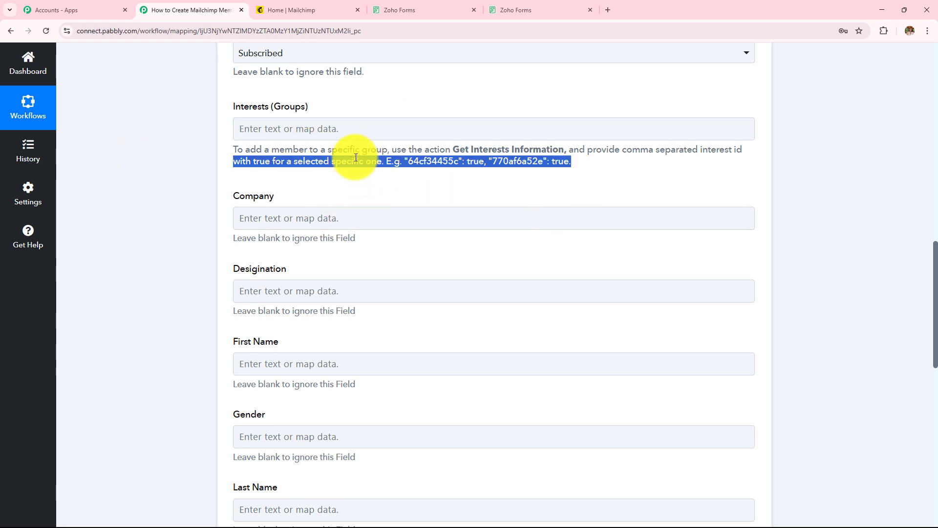
pyautogui.scroll(-2, 367, 204)
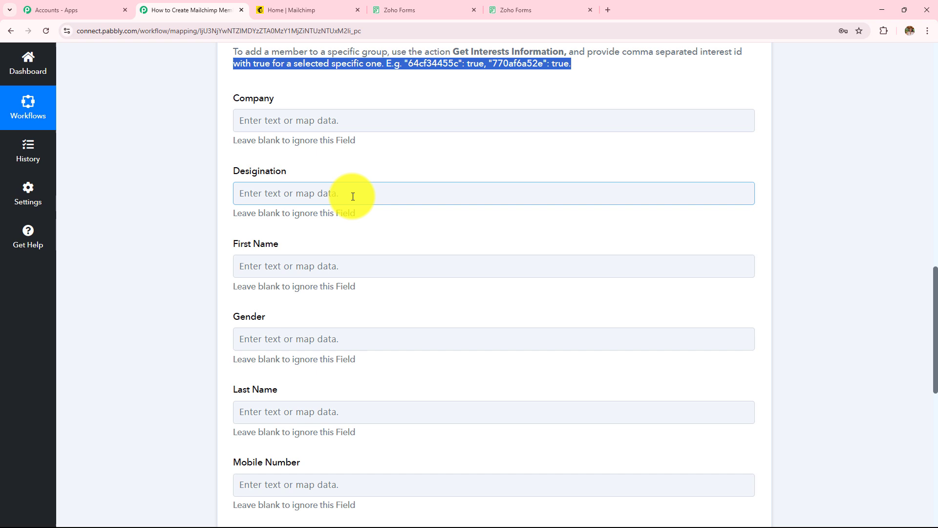
pyautogui.click(254, 126)
pyautogui.moveTo(254, 126); pyautogui.dragTo(308, 199)
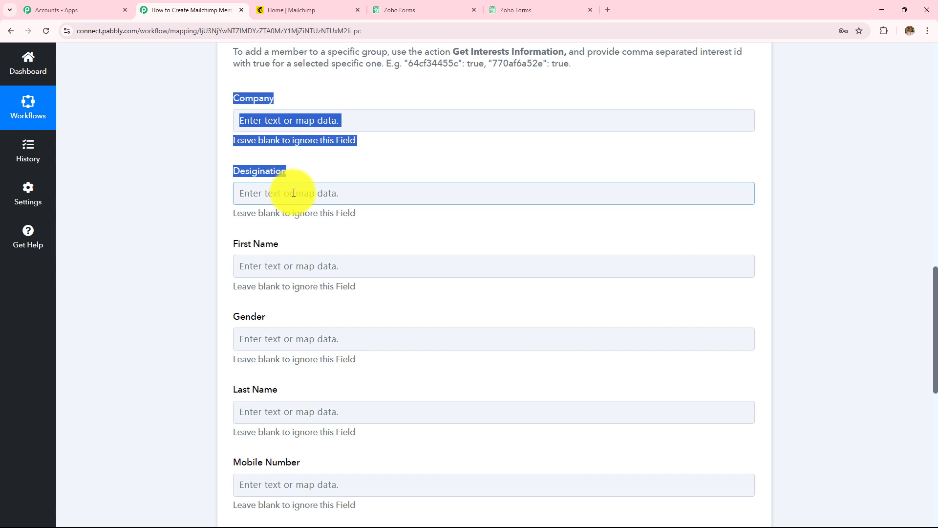
pyautogui.scroll(-2, 293, 193)
# Map the Zoho Forms First Name and Last Name into the Mailchimp name fields.
pyautogui.click(318, 169)
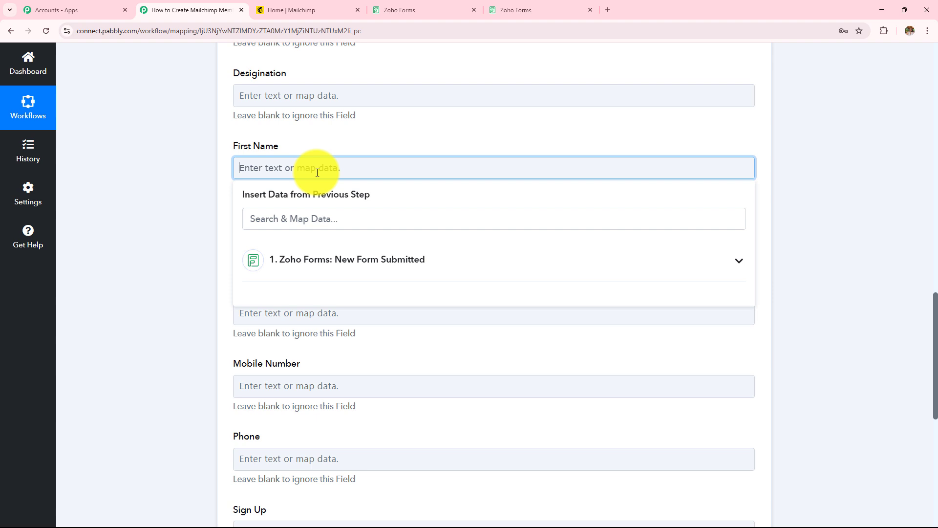
pyautogui.click(330, 262)
pyautogui.click(334, 345)
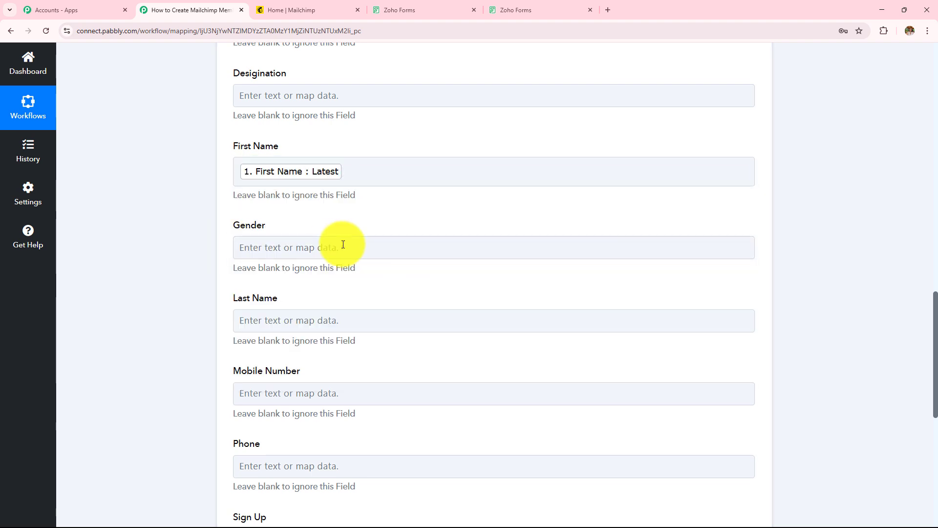
pyautogui.scroll(-2, 343, 244)
pyautogui.click(341, 222)
pyautogui.click(405, 314)
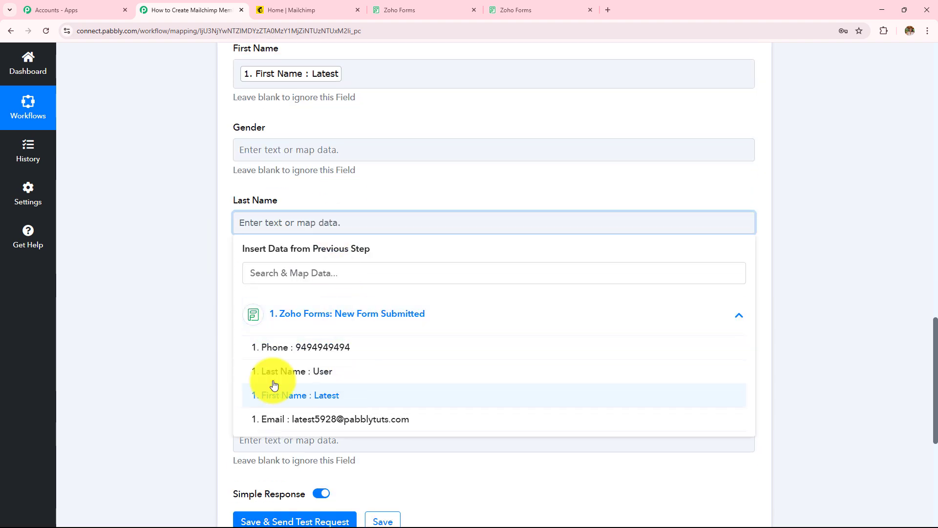
pyautogui.click(272, 371)
pyautogui.scroll(-2, 397, 243)
# Map the Zoho Forms Phone value into both Mobile Number and Phone.
pyautogui.click(353, 202)
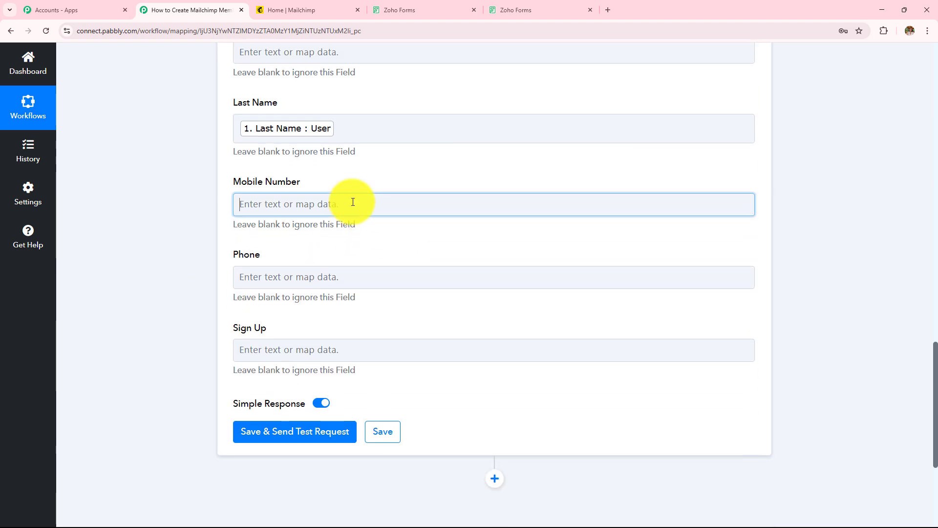
pyautogui.click(384, 299)
pyautogui.scroll(-3, 408, 224)
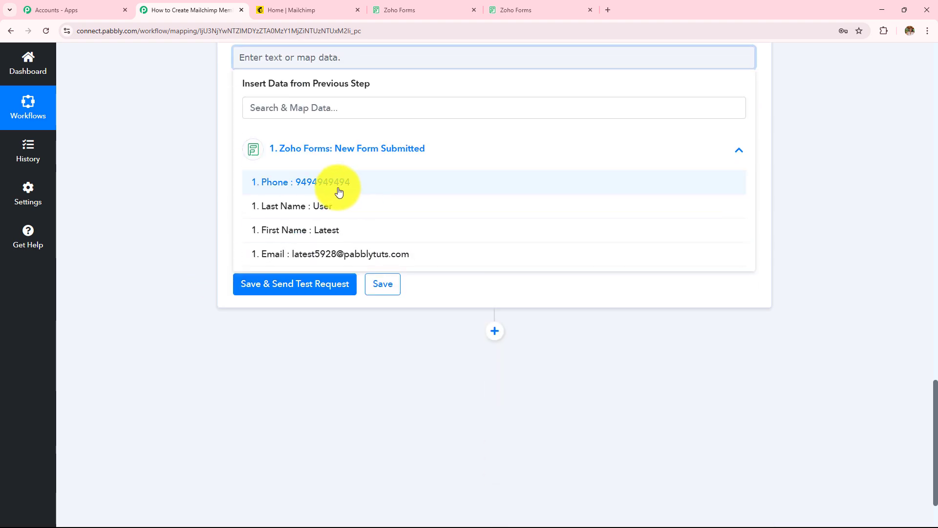
pyautogui.click(339, 191)
pyautogui.scroll(2, 178, 191)
pyautogui.click(245, 234)
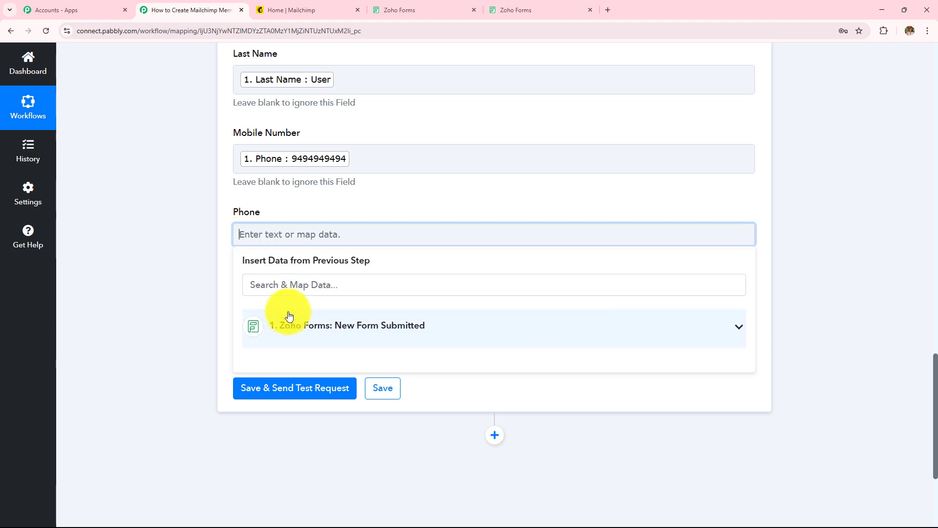
pyautogui.click(290, 316)
pyautogui.click(316, 368)
pyautogui.scroll(4, 377, 247)
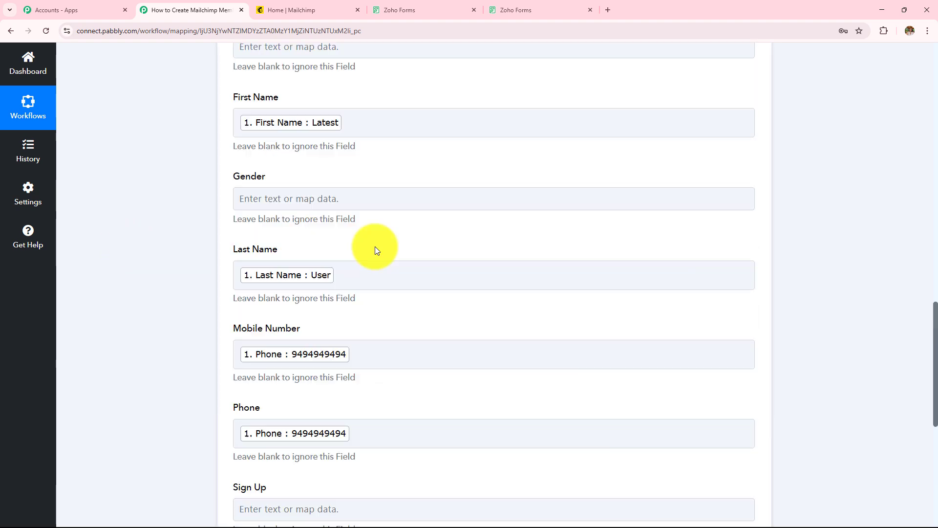
pyautogui.doubleClick(243, 178)
pyautogui.scroll(-2, 423, 178)
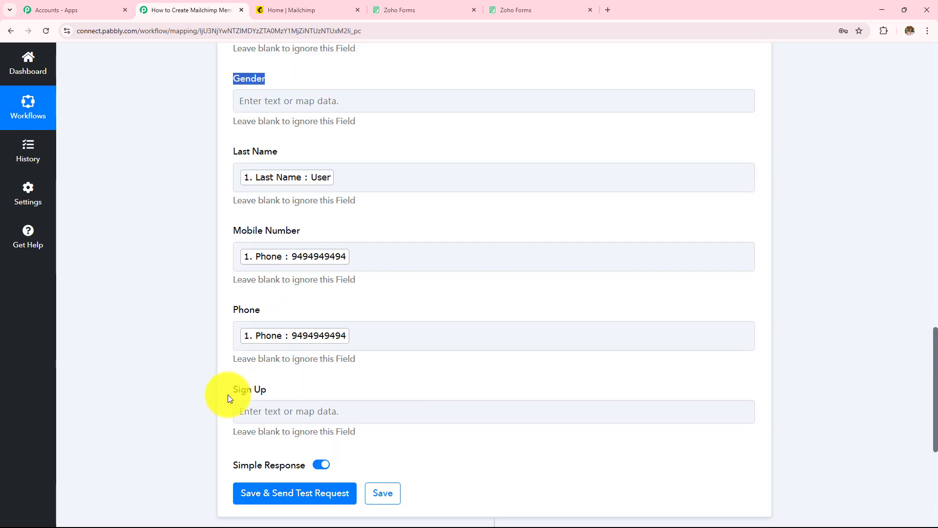
pyautogui.moveTo(228, 395); pyautogui.dragTo(267, 391)
pyautogui.scroll(3, 423, 365)
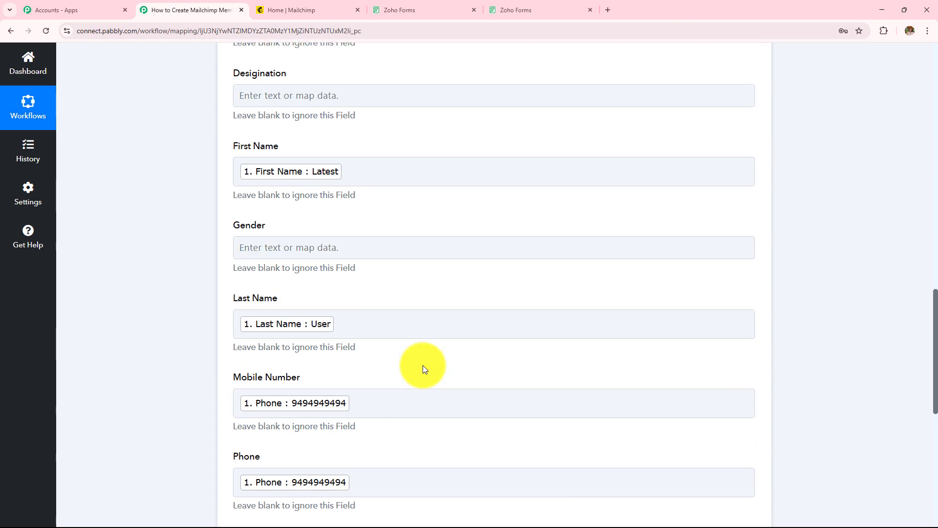
pyautogui.scroll(8, 423, 365)
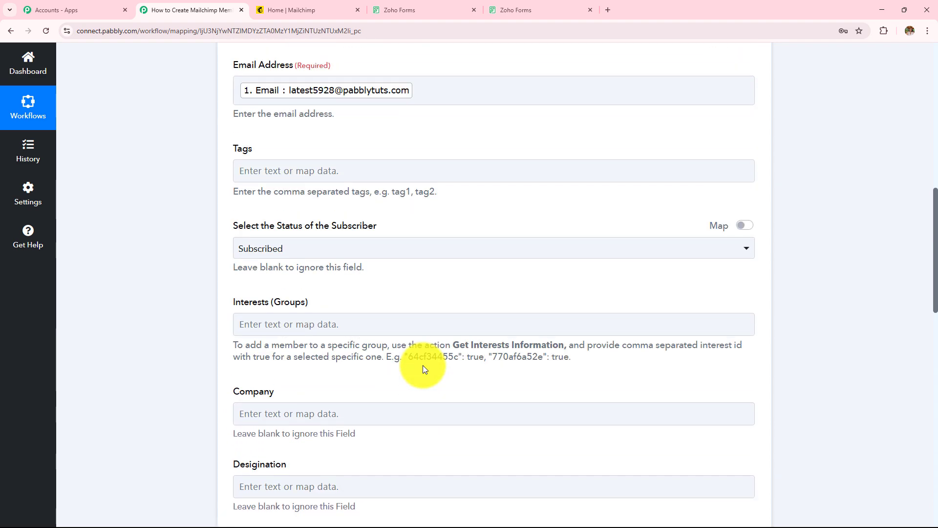
pyautogui.scroll(3, 423, 370)
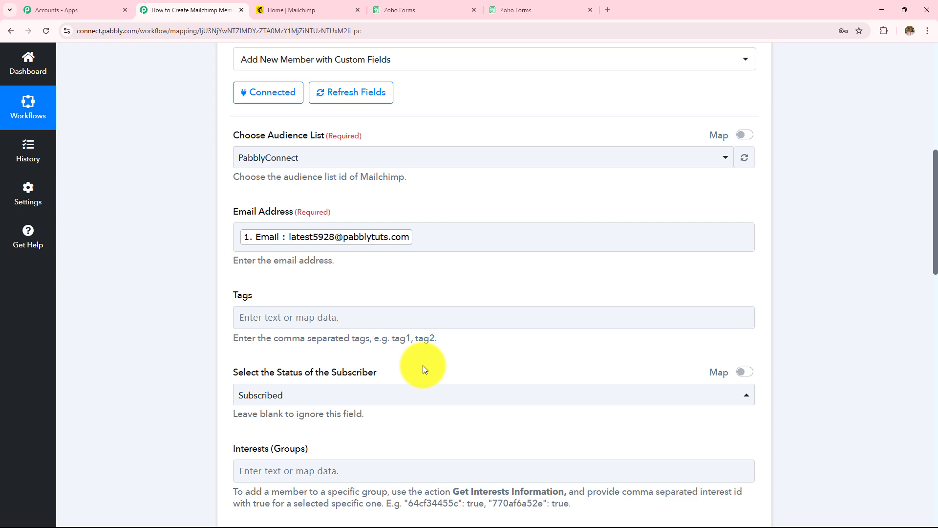
pyautogui.scroll(-12, 423, 365)
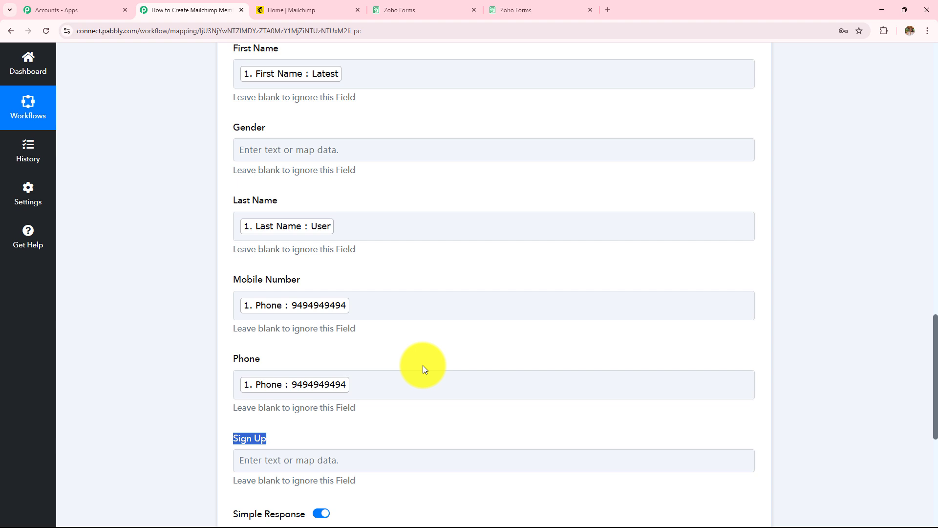
pyautogui.scroll(-4, 423, 365)
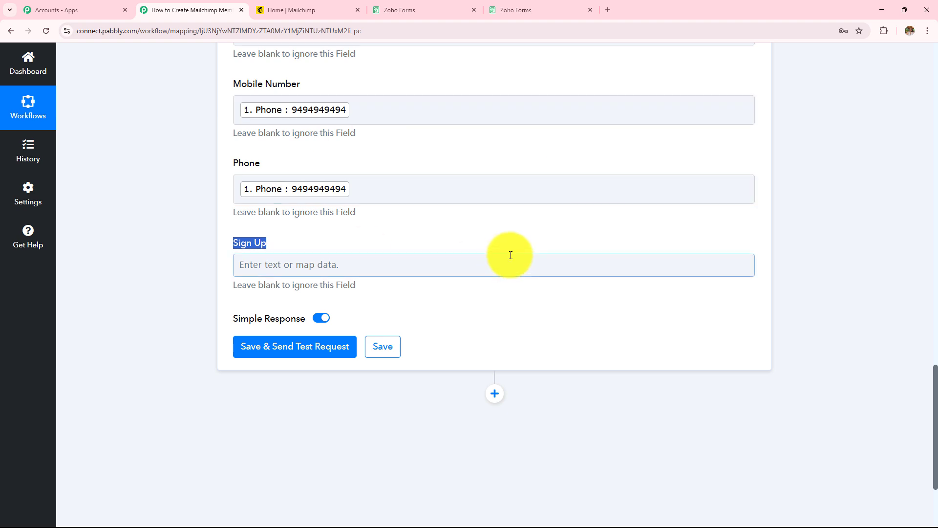
pyautogui.scroll(4, 476, 248)
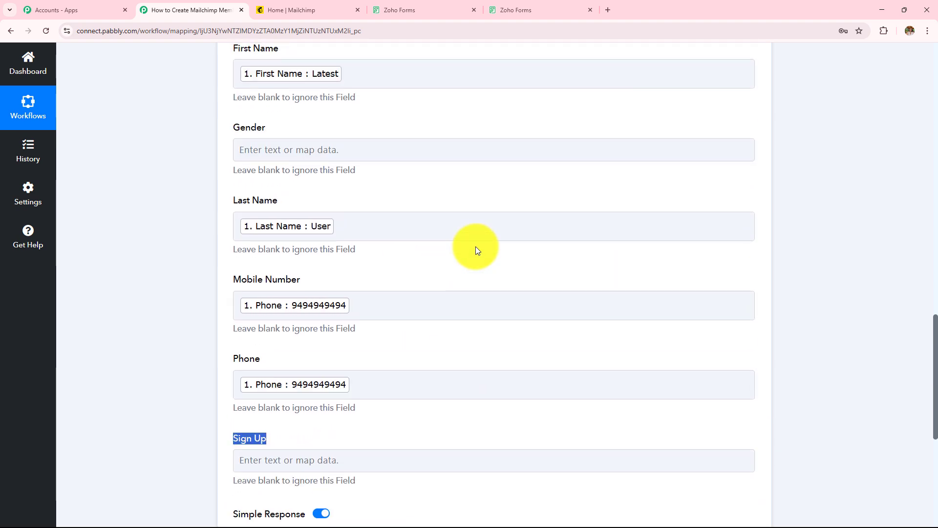
pyautogui.scroll(-4, 518, 359)
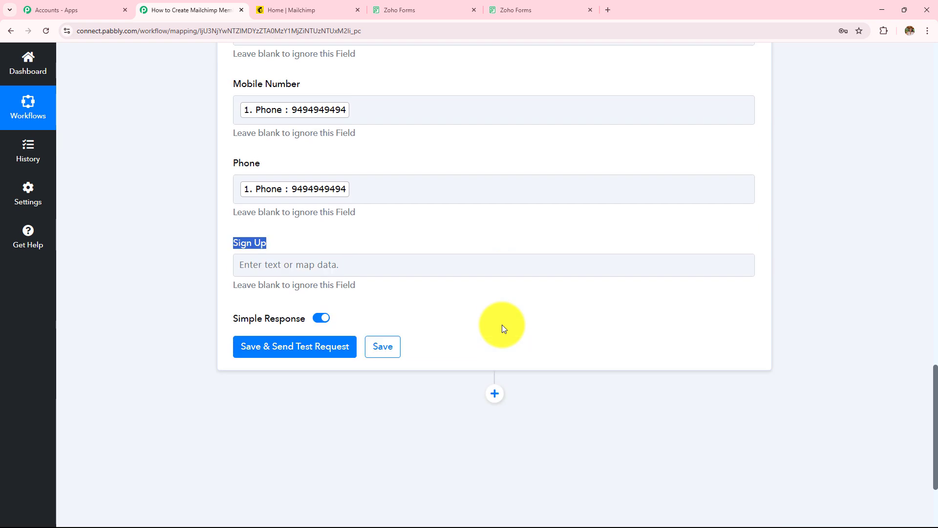
pyautogui.scroll(-3, 502, 324)
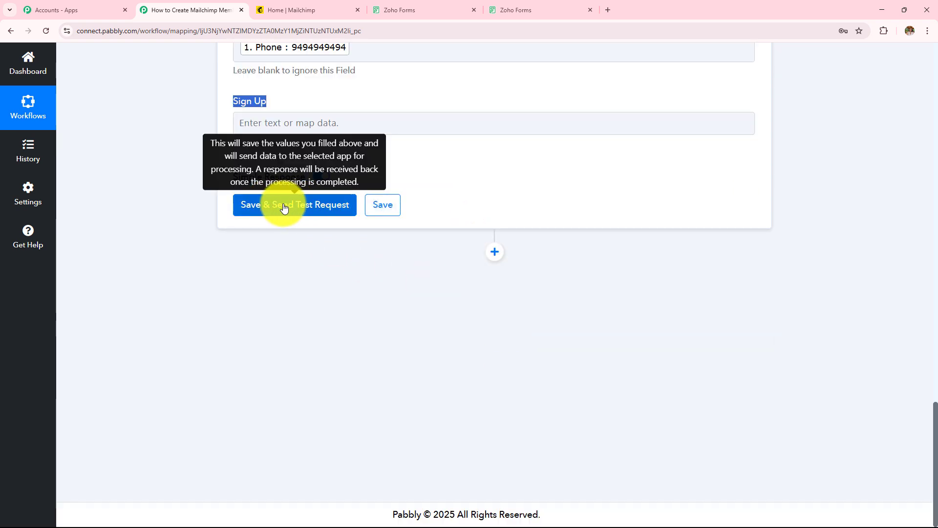
# Send the test request, review the returned member Id, email, name, Web Id and type, then go to Mailchimp.
pyautogui.click(274, 208)
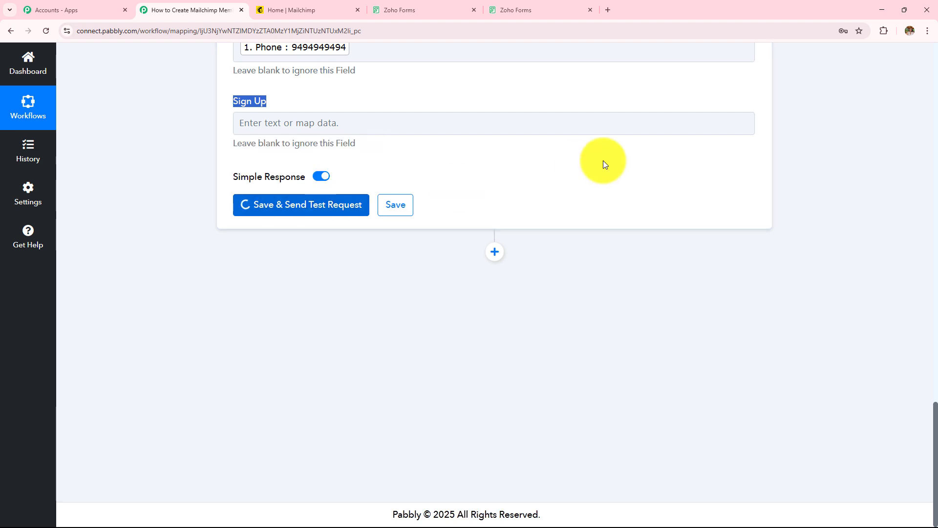
pyautogui.moveTo(675, 250); pyautogui.dragTo(394, 246)
pyautogui.moveTo(649, 284); pyautogui.dragTo(416, 289)
pyautogui.moveTo(636, 319); pyautogui.dragTo(339, 324)
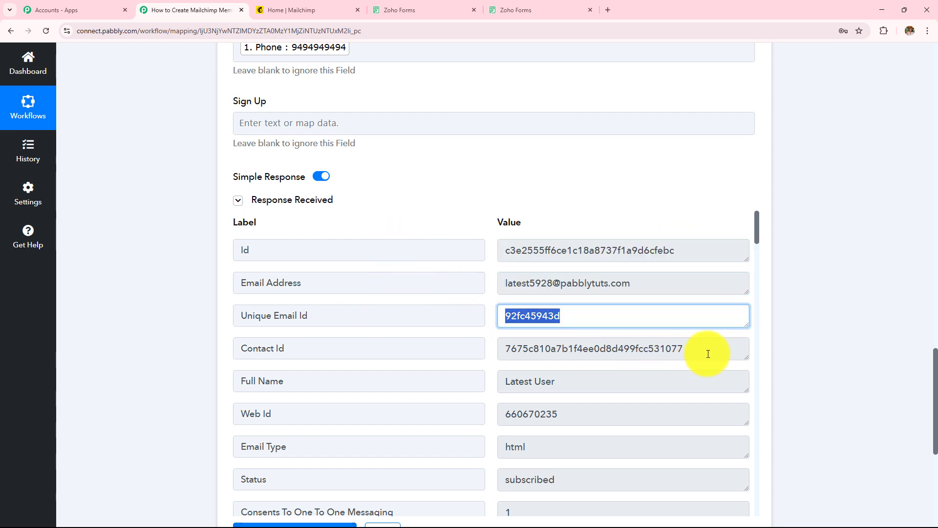
pyautogui.moveTo(708, 354); pyautogui.dragTo(341, 379)
pyautogui.moveTo(505, 413); pyautogui.dragTo(483, 432)
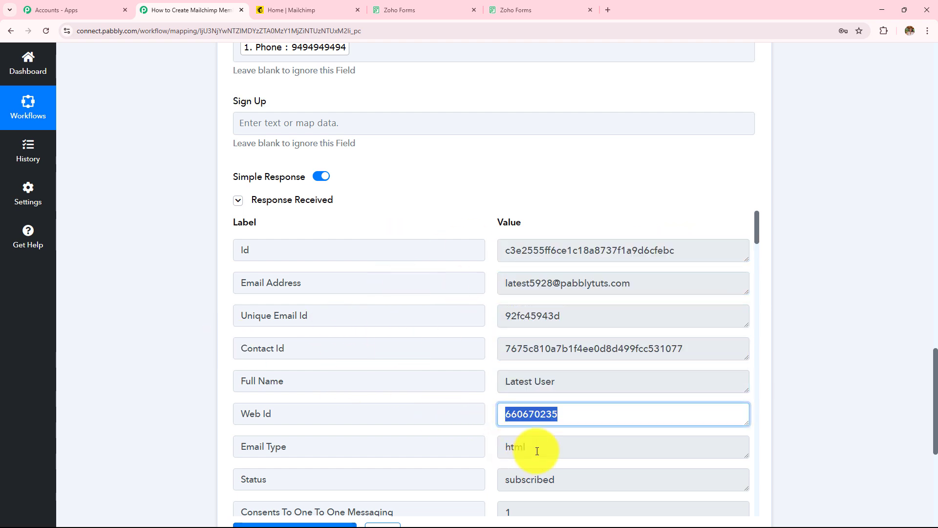
pyautogui.moveTo(537, 450); pyautogui.dragTo(423, 437)
pyautogui.click(308, 9)
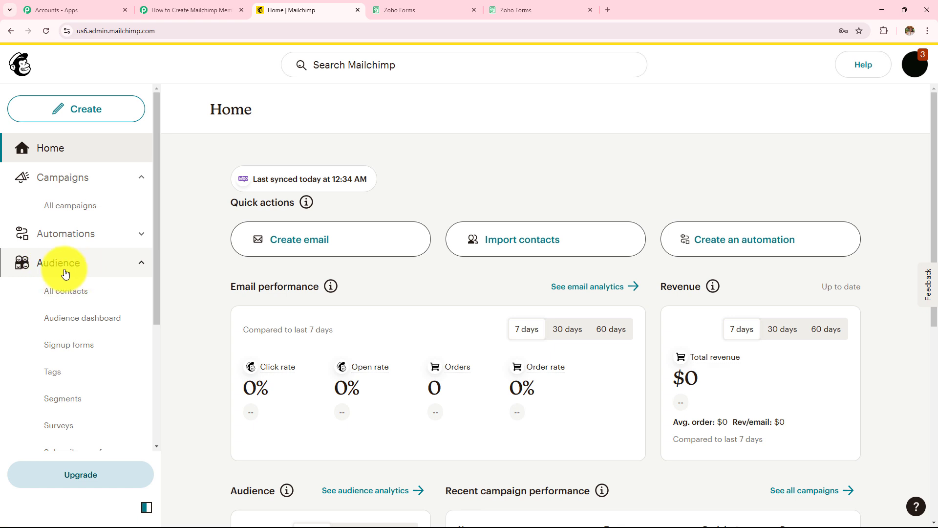
# Confirm the new test contact with its mobile number heads Mailchimp's PabblyConnect audience list, then go back to the workflow.
pyautogui.click(62, 299)
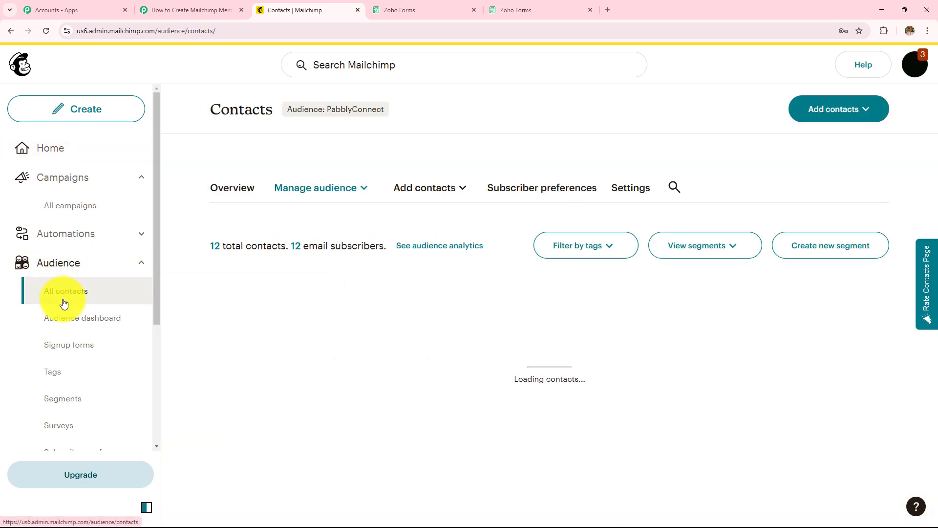
pyautogui.scroll(-3, 422, 306)
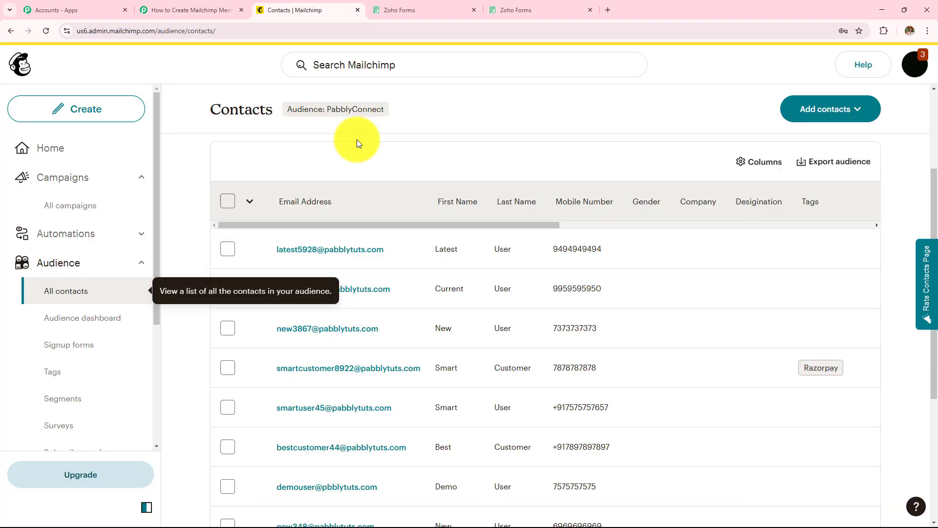
pyautogui.click(191, 10)
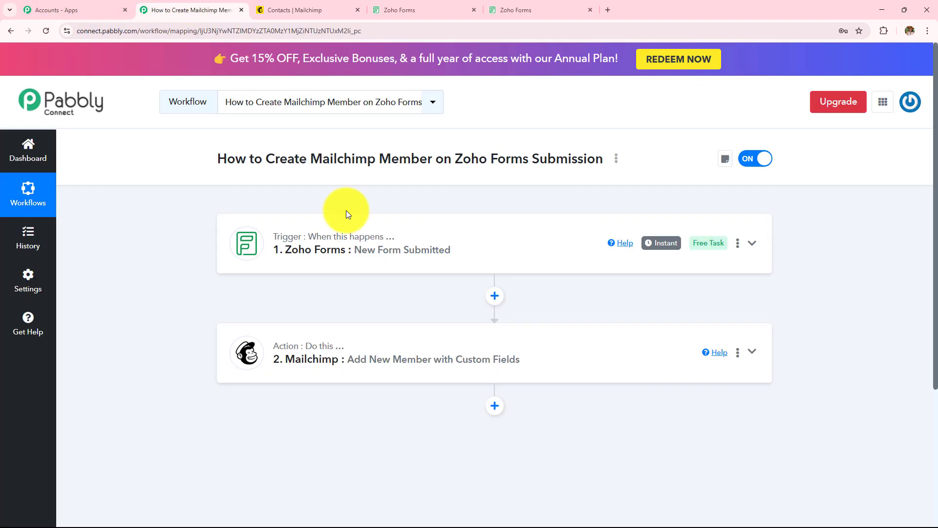
# Expand the Zoho Forms trigger and review the captured submission's Response Received data, including the email value.
pyautogui.click(357, 249)
pyautogui.scroll(-1, 358, 251)
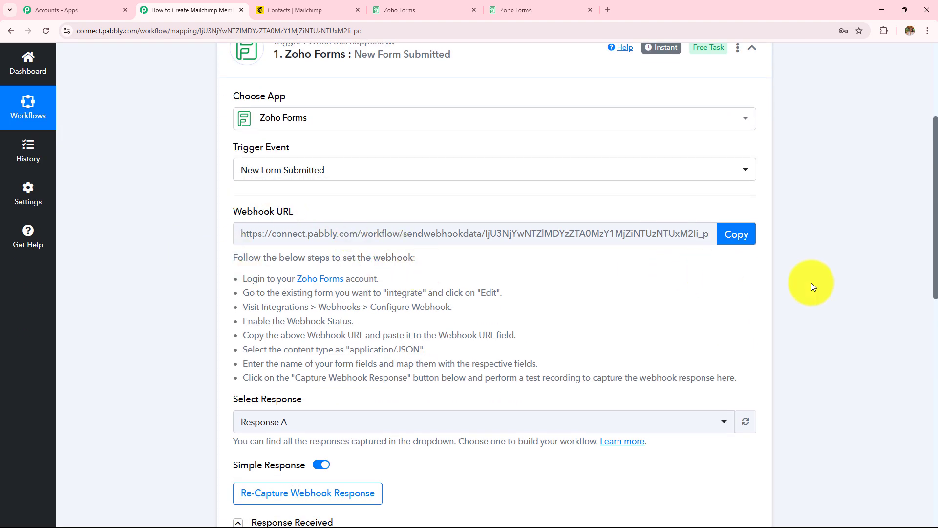
pyautogui.scroll(-9, 812, 283)
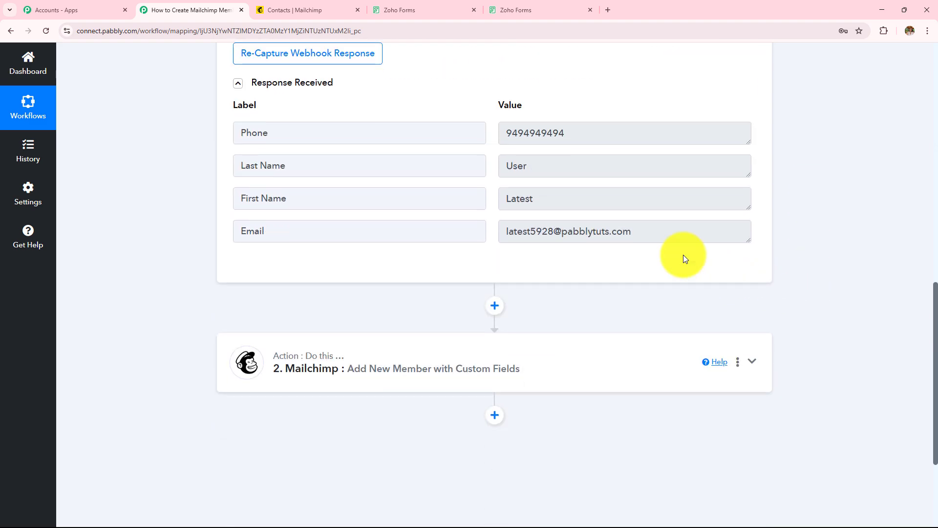
pyautogui.tripleClick(617, 230)
pyautogui.click(816, 204)
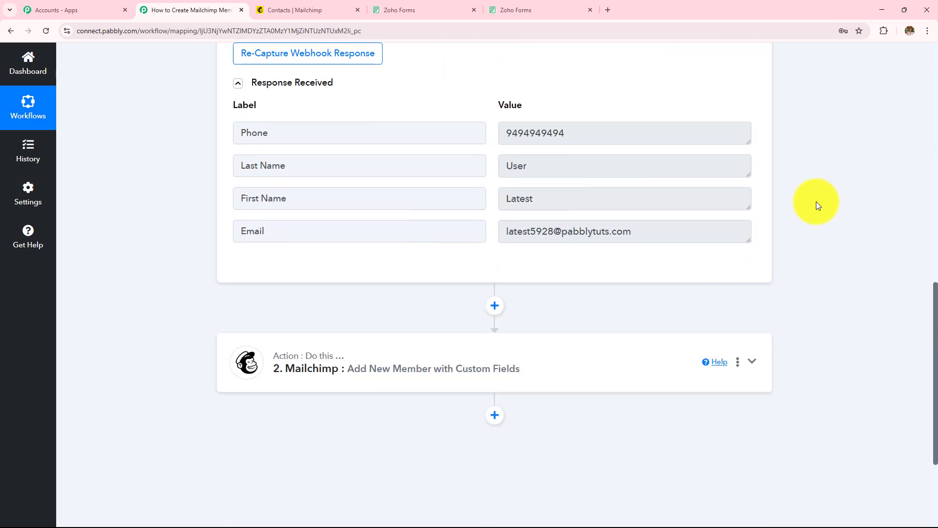
pyautogui.scroll(-3, 816, 202)
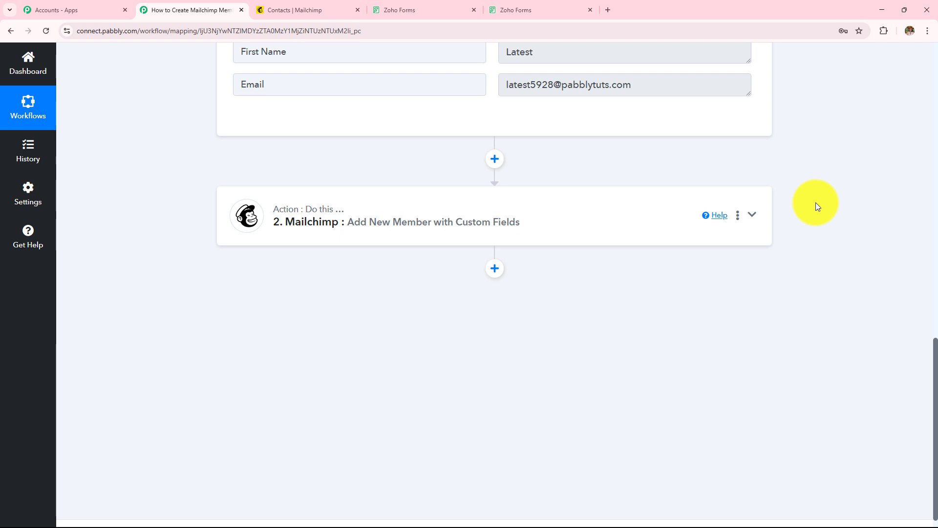
# Expand the Mailchimp action to check the PabblyConnect audience, mapped email and Subscribed status.
pyautogui.click(480, 224)
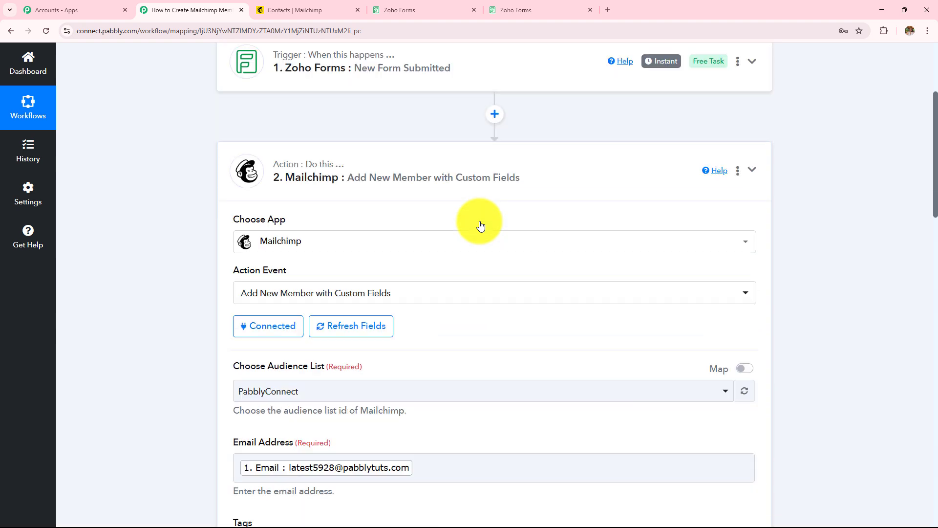
pyautogui.scroll(-5, 479, 221)
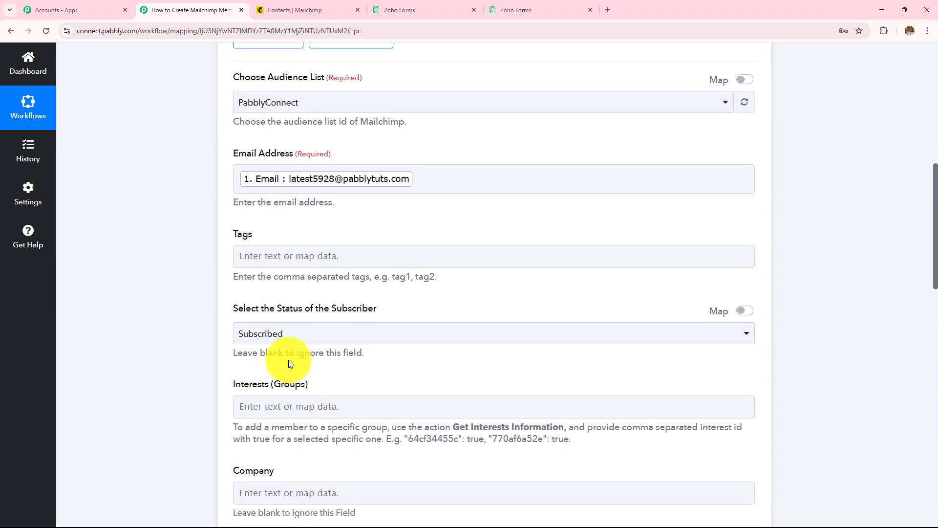
pyautogui.scroll(-8, 289, 360)
pyautogui.scroll(-10, 288, 360)
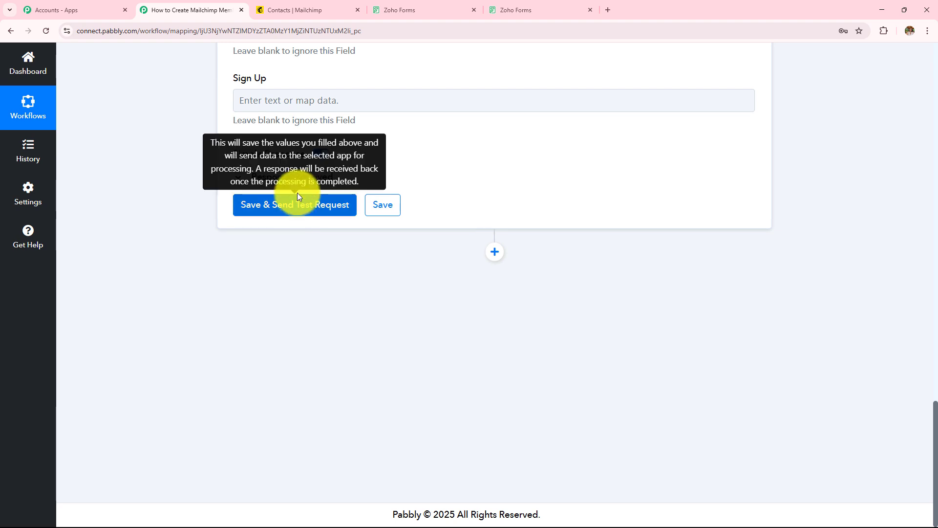
# Review the Mailchimp step's Response Received details, then return to the Pabbly Connect workflow overview.
pyautogui.click(298, 182)
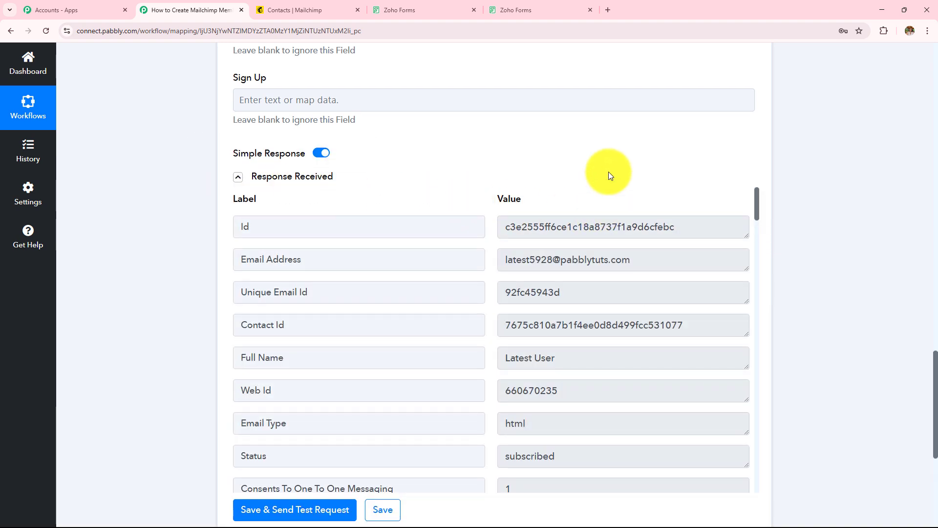
pyautogui.scroll(-2, 608, 171)
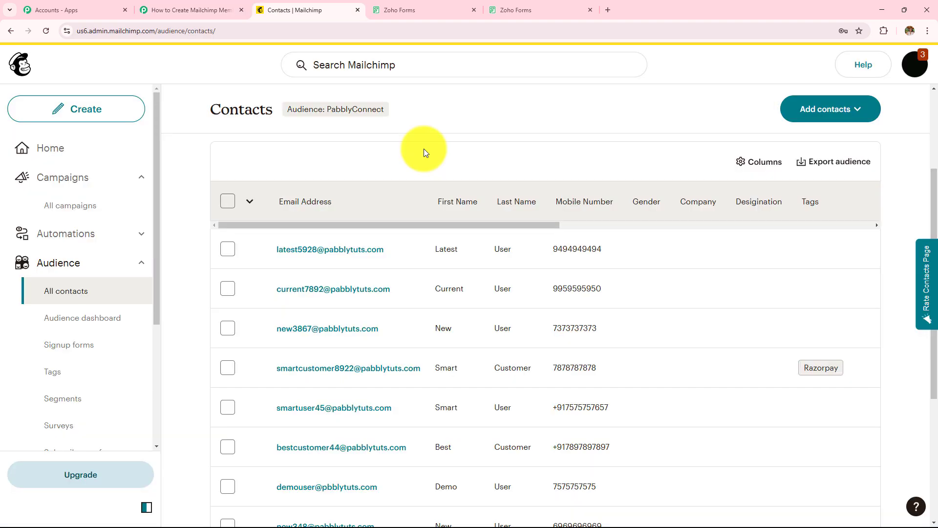
pyautogui.click(192, 9)
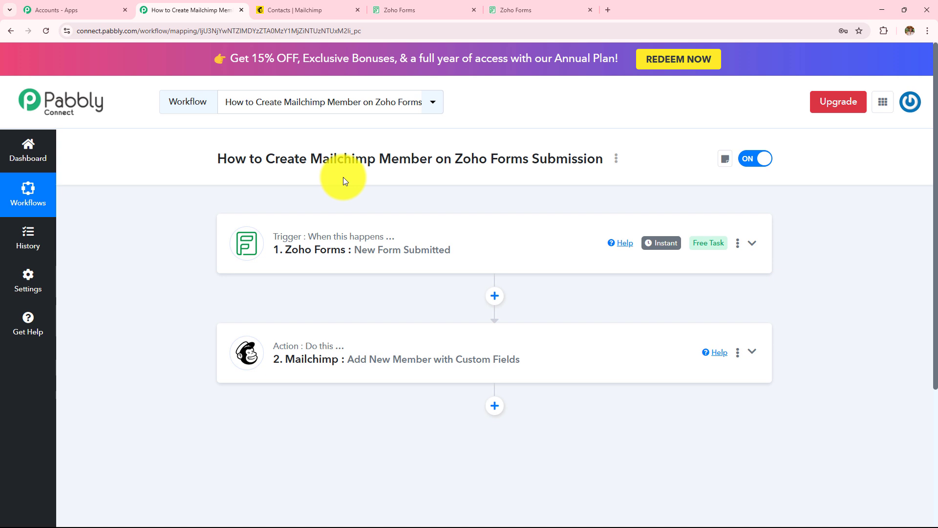